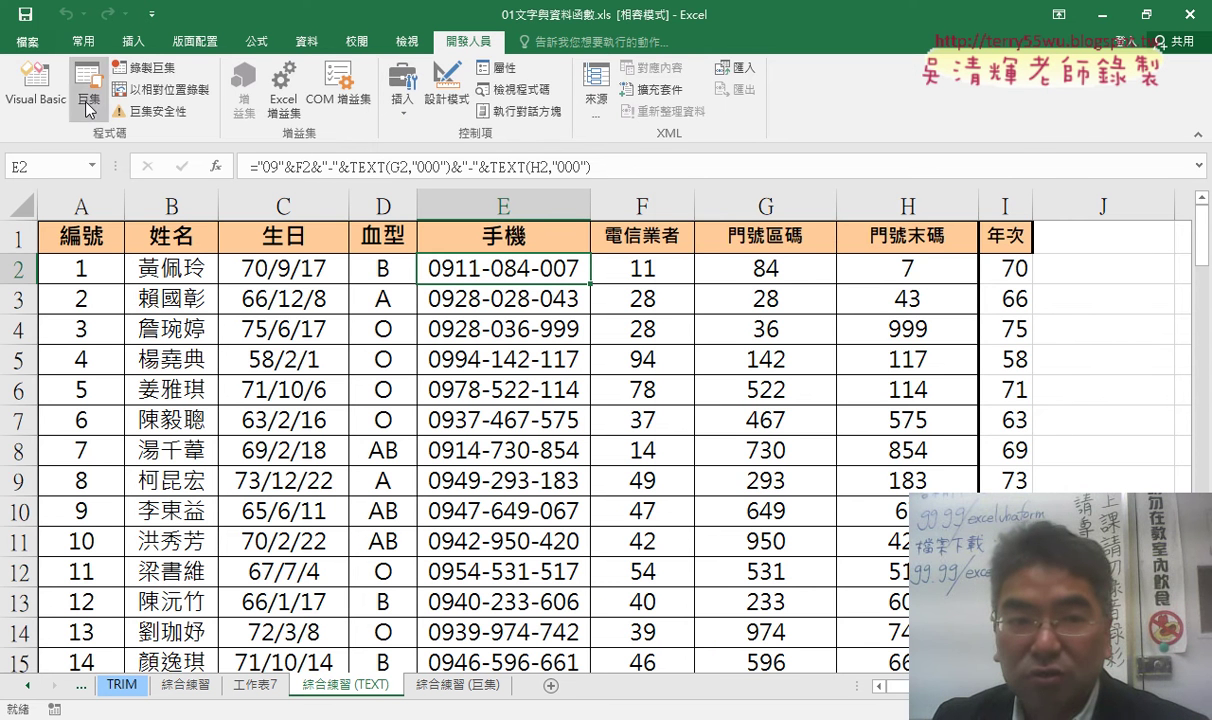
From the Macros list, open the 手機號碼串接 macro's code in the VBA editor
click(88, 104)
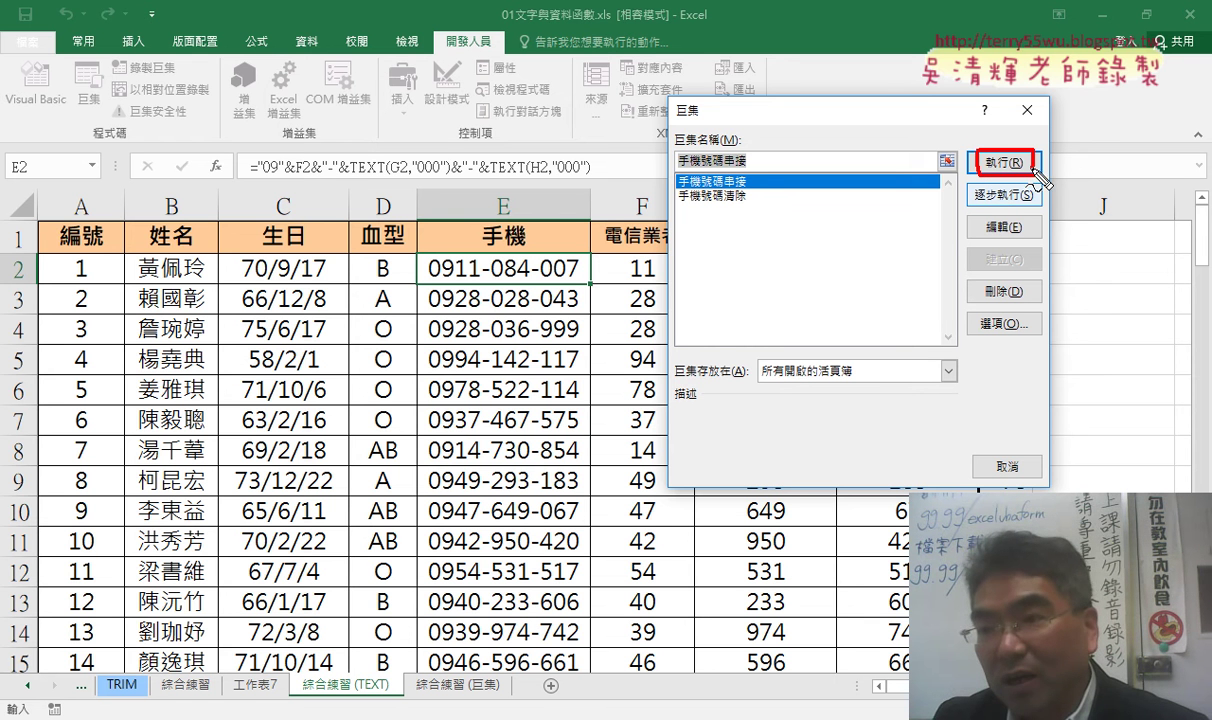
drag(82, 112, 95, 75)
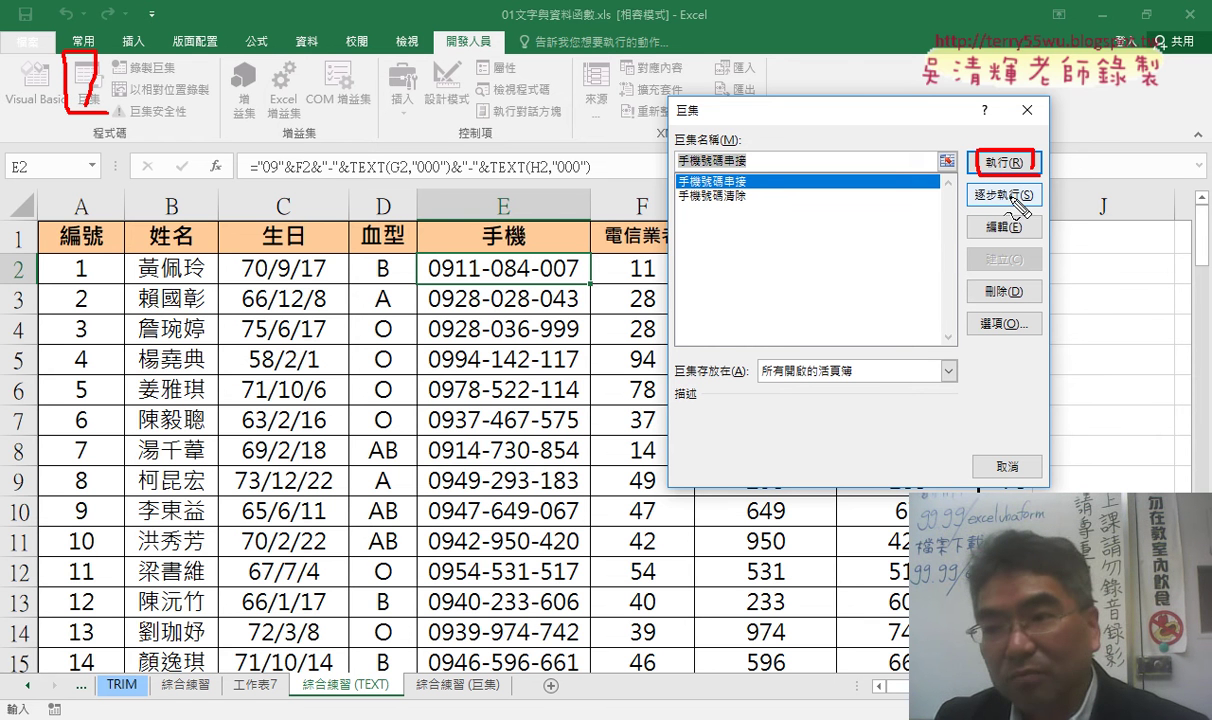
drag(1000, 241, 1028, 242)
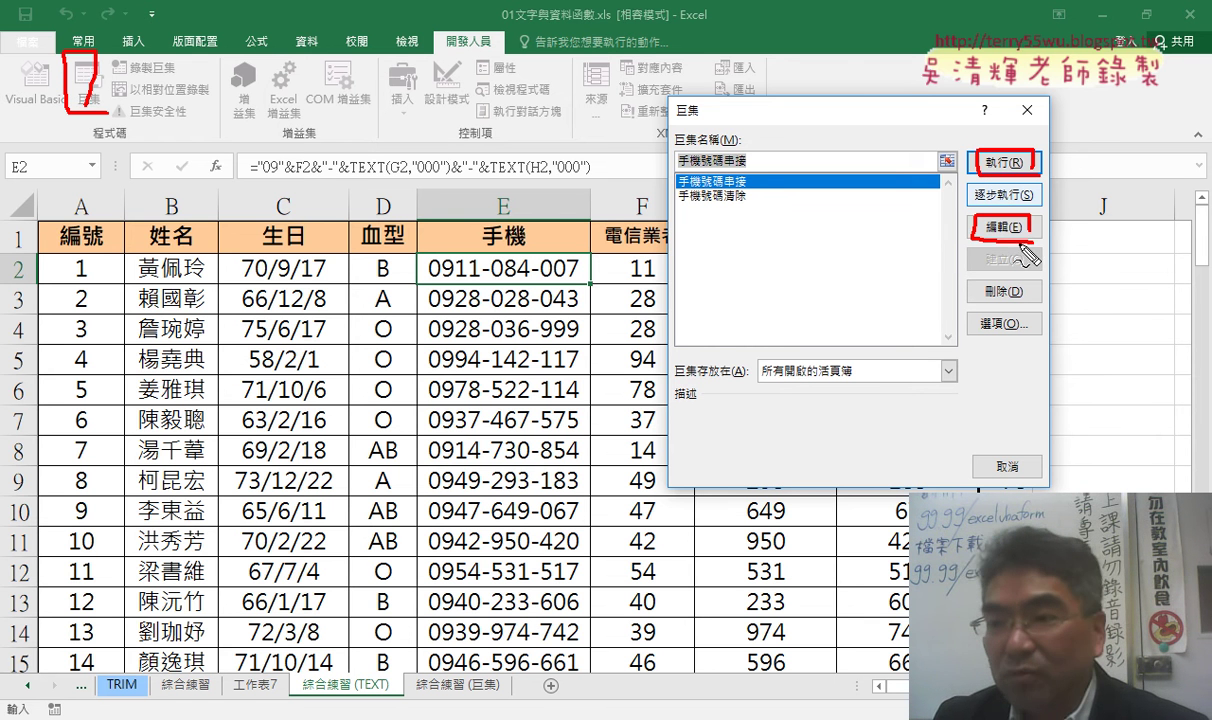
mouse_move(62, 114)
mouse_down()
mouse_move(43, 118)
mouse_move(58, 63)
mouse_up()
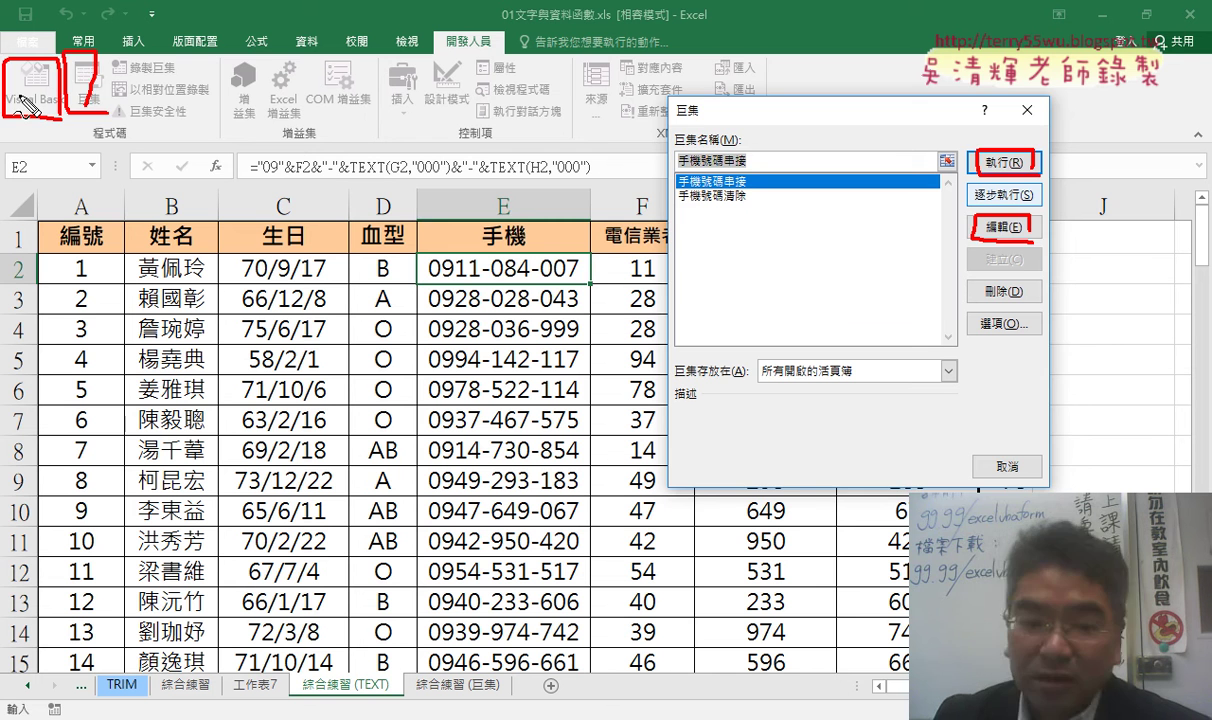
key(Escape)
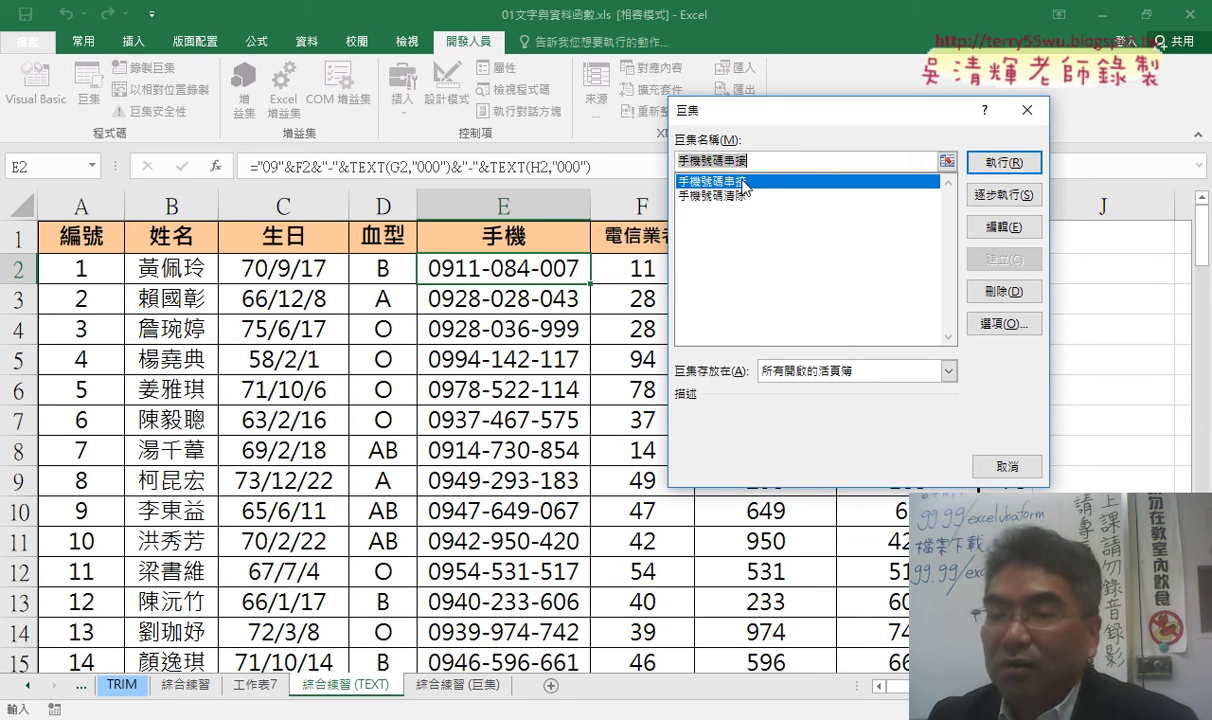
click(1000, 230)
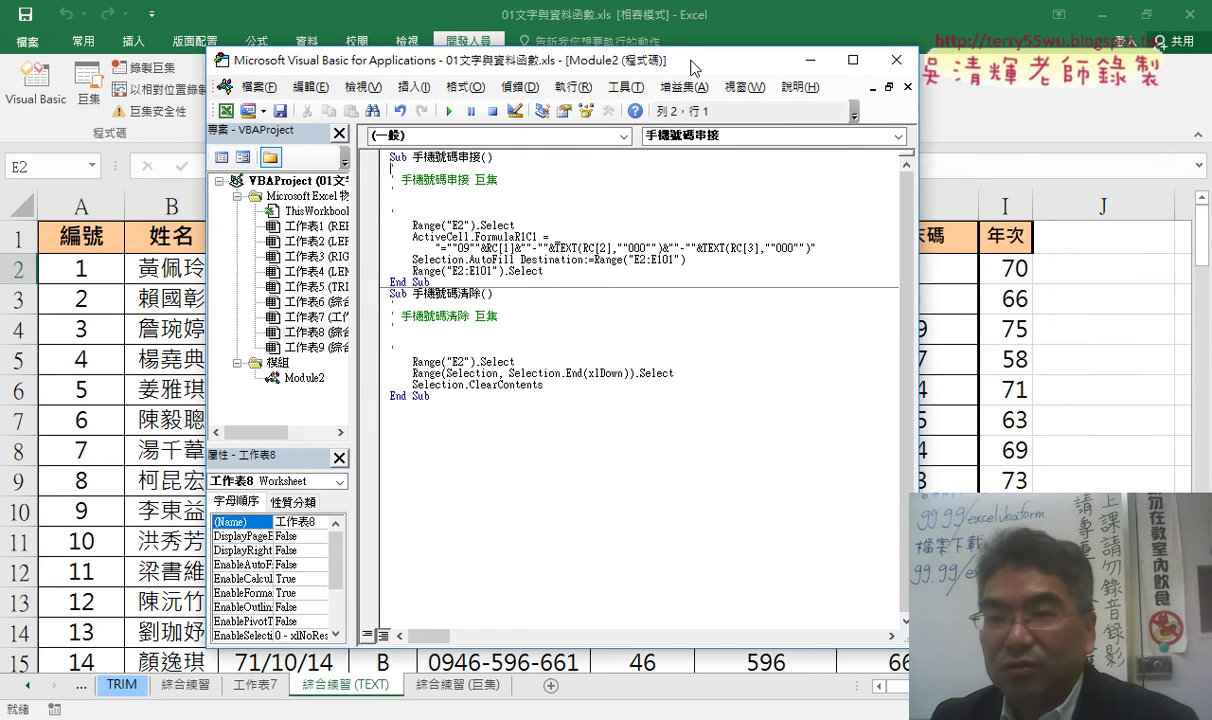
Reposition the editor, widen the project panels, and highlight the macro's Sub and End Sub lines
drag(693, 66, 679, 21)
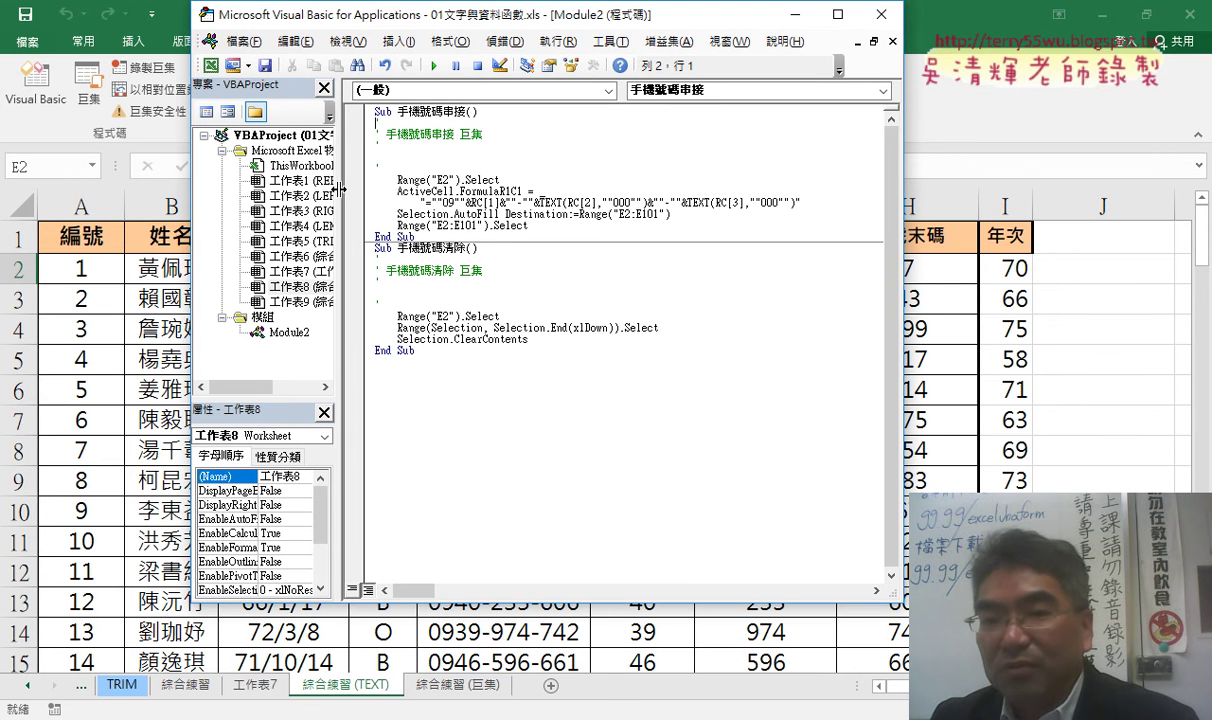
drag(340, 189, 372, 189)
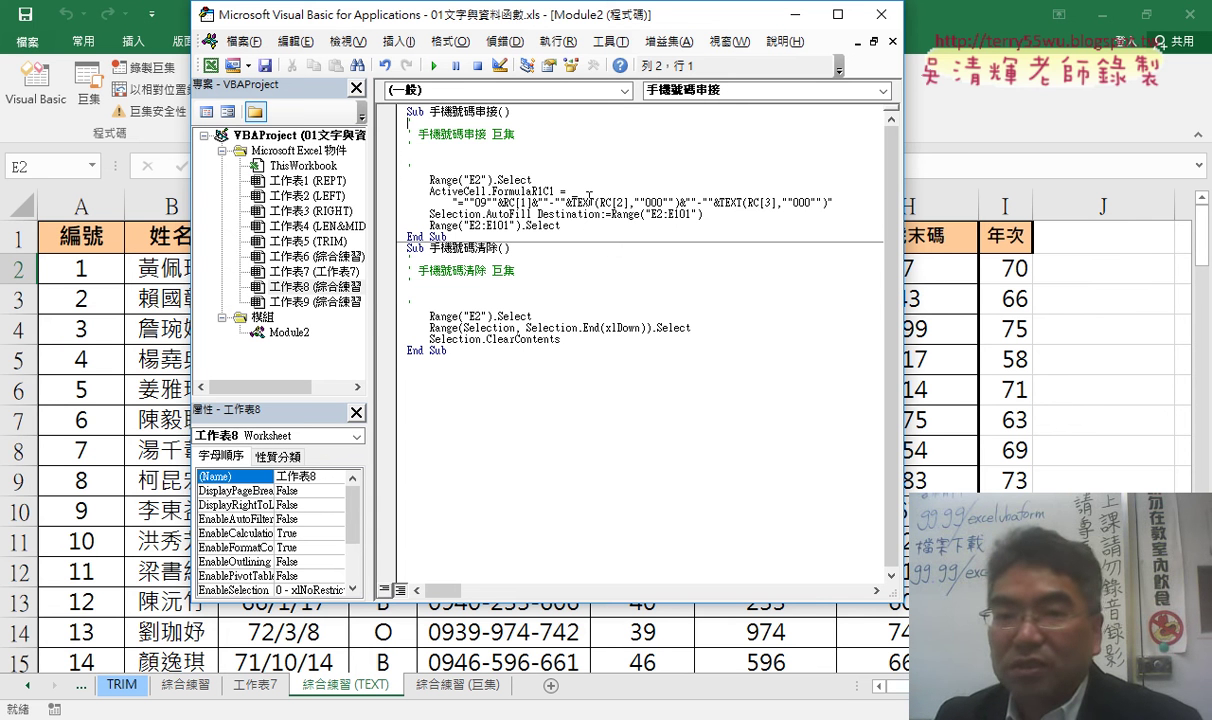
drag(425, 112, 406, 113)
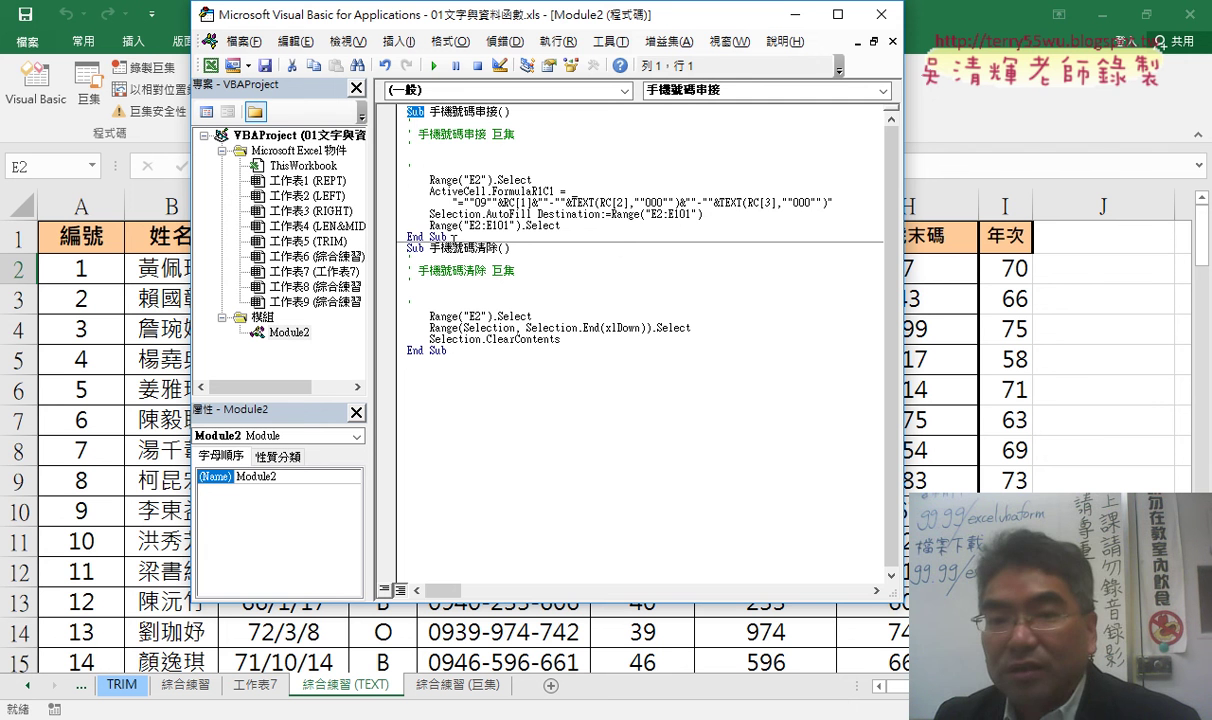
drag(454, 237, 404, 238)
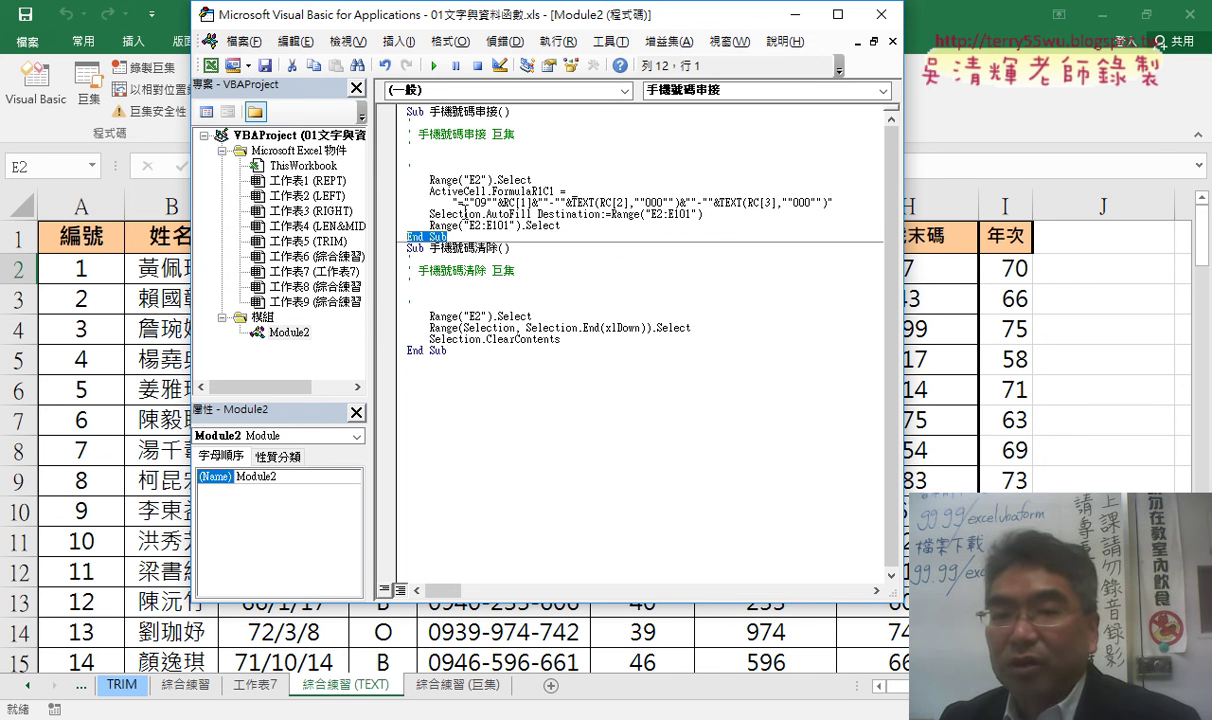
Highlight Range("E2") in the code and move the editor beside the phone-number sheet
drag(533, 180, 430, 181)
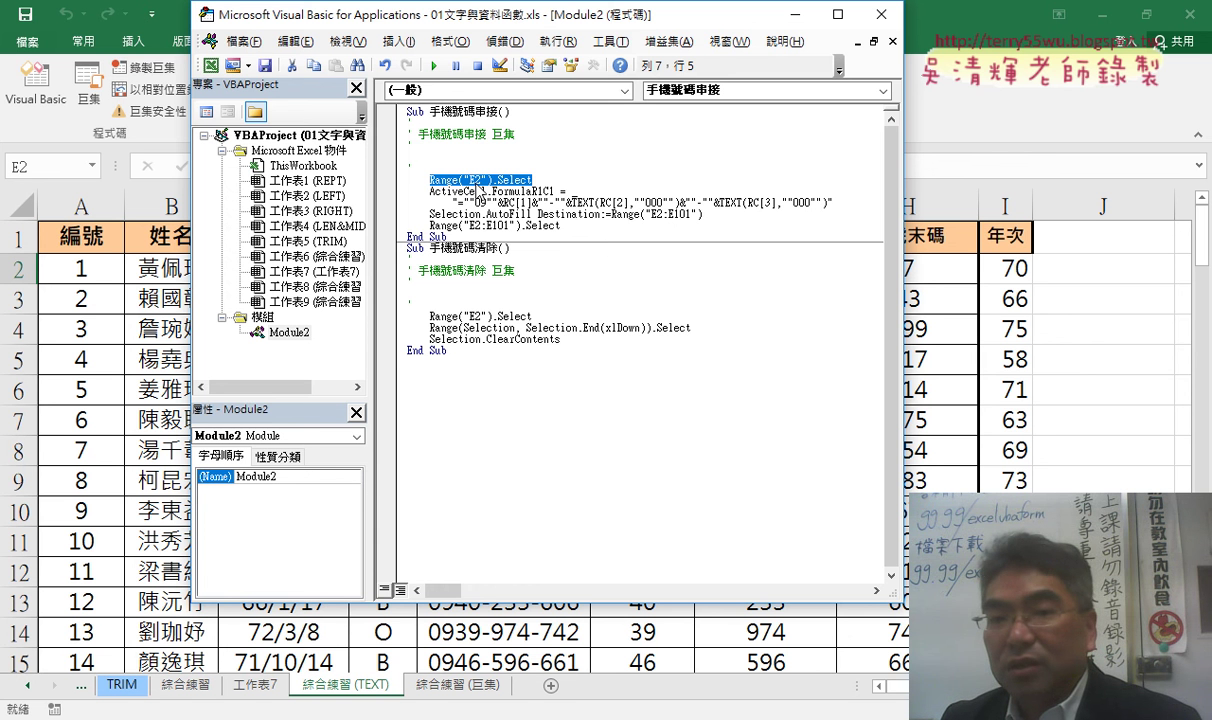
click(488, 181)
drag(491, 180, 431, 180)
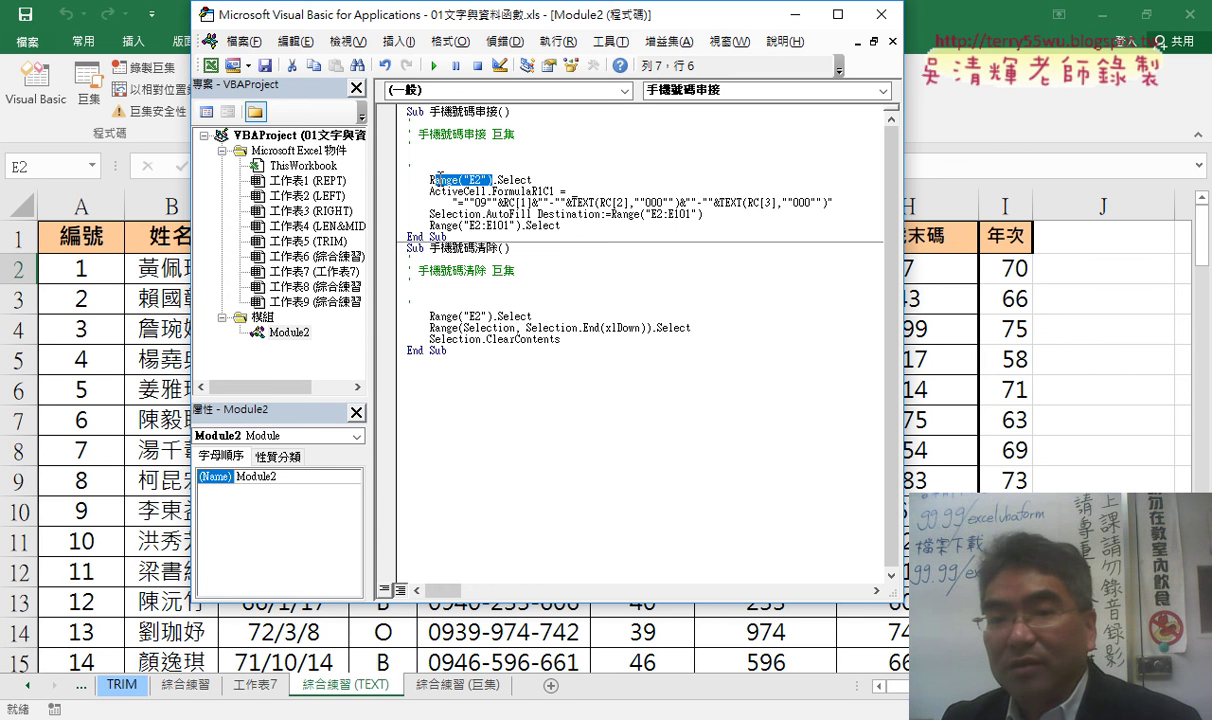
drag(518, 20, 895, 47)
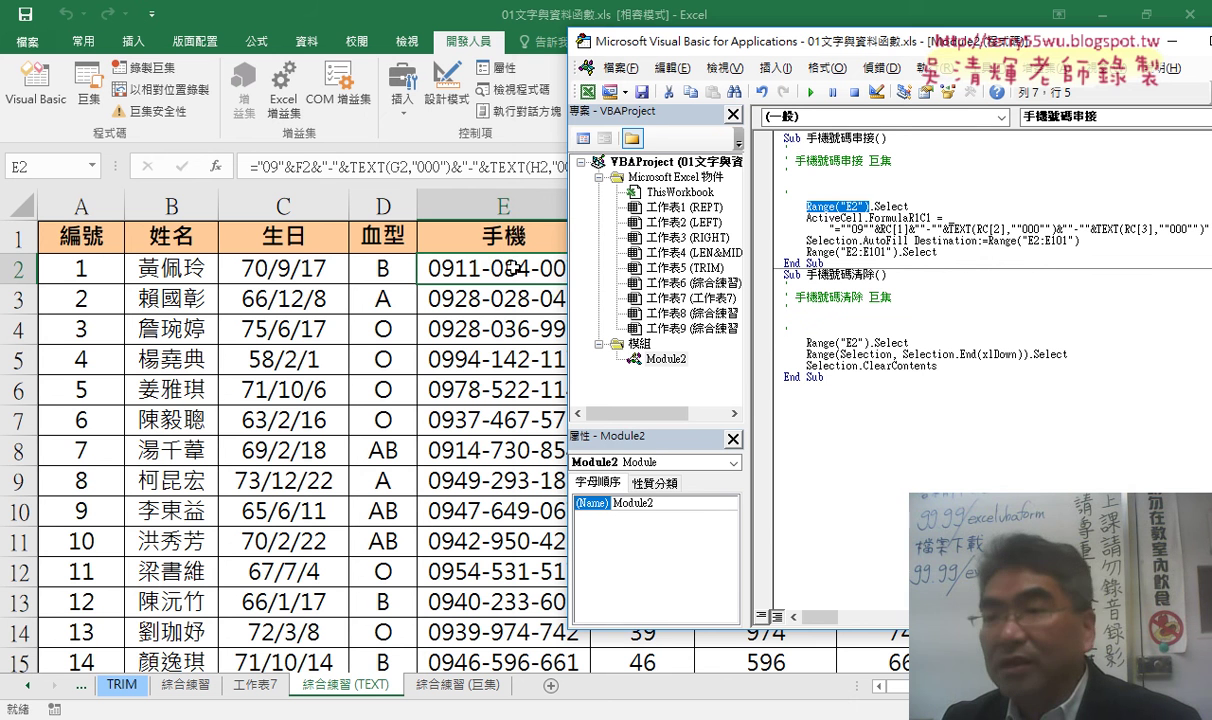
drag(908, 207, 875, 207)
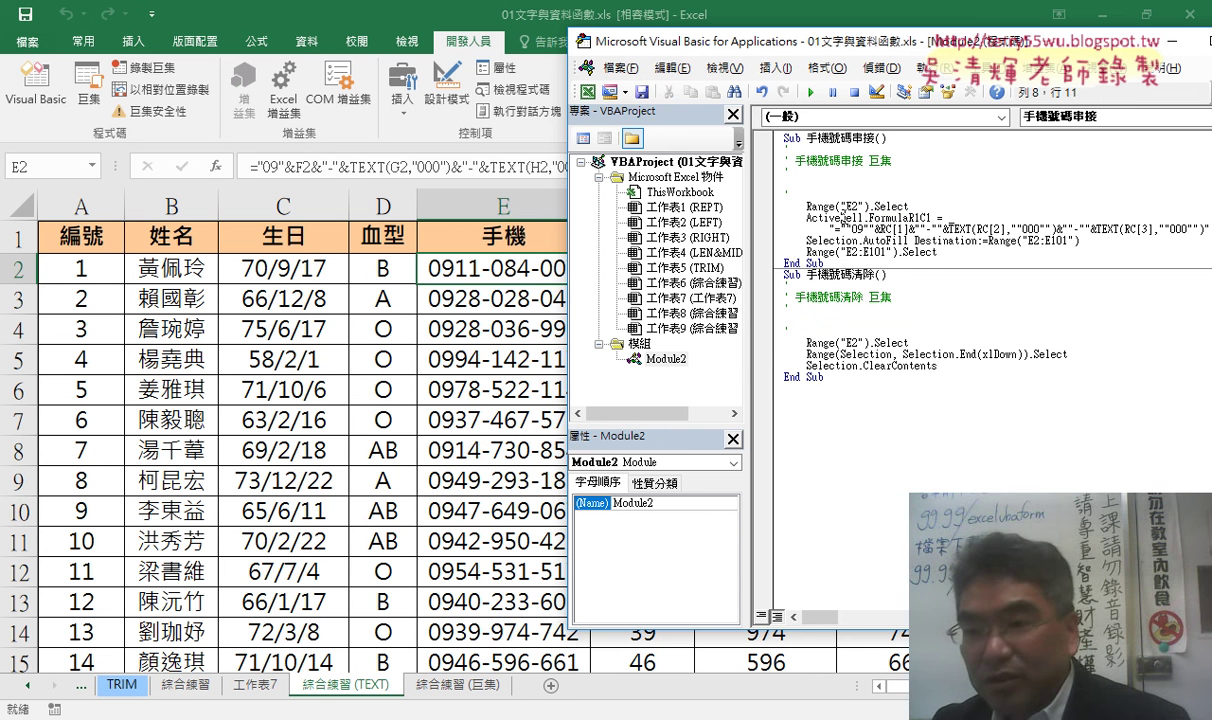
drag(812, 217, 835, 217)
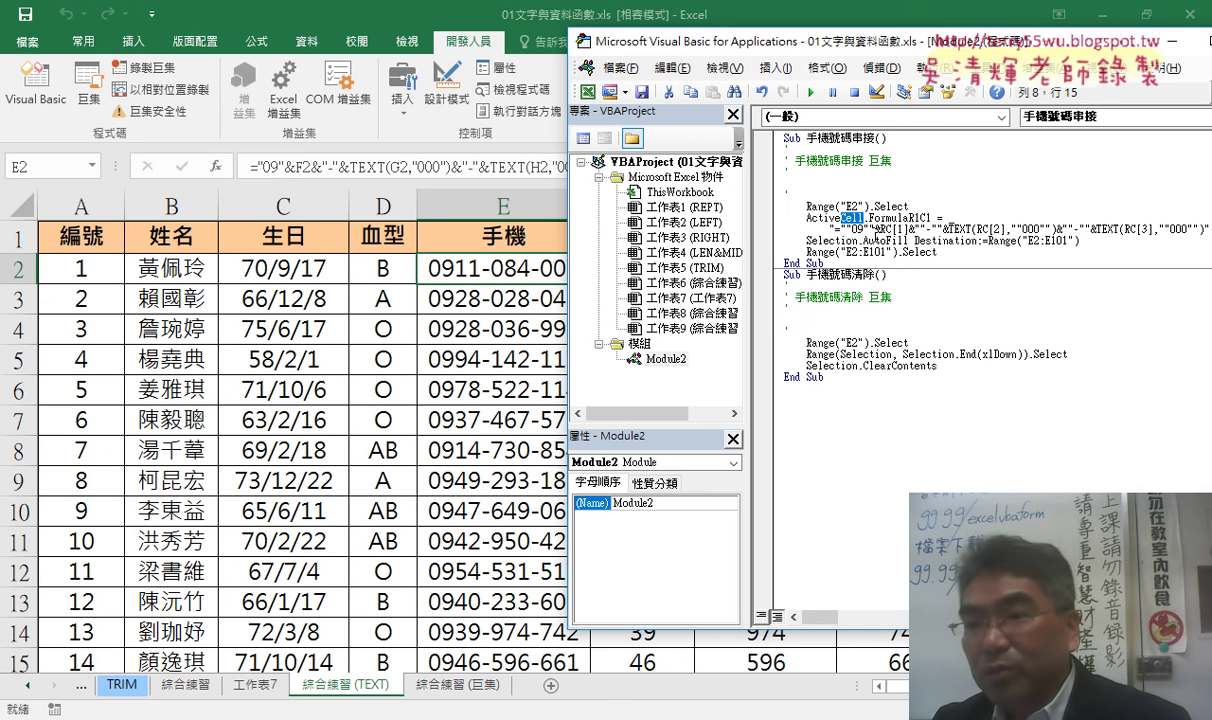
drag(869, 217, 909, 217)
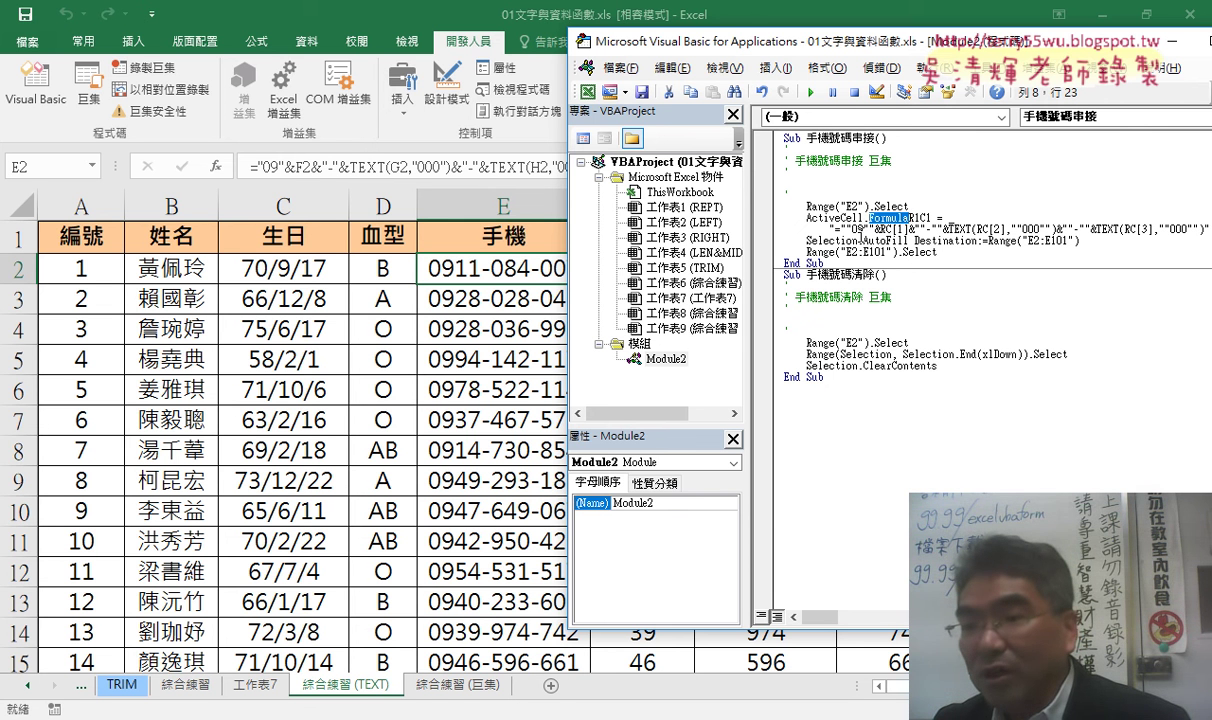
click(836, 229)
drag(836, 229, 971, 229)
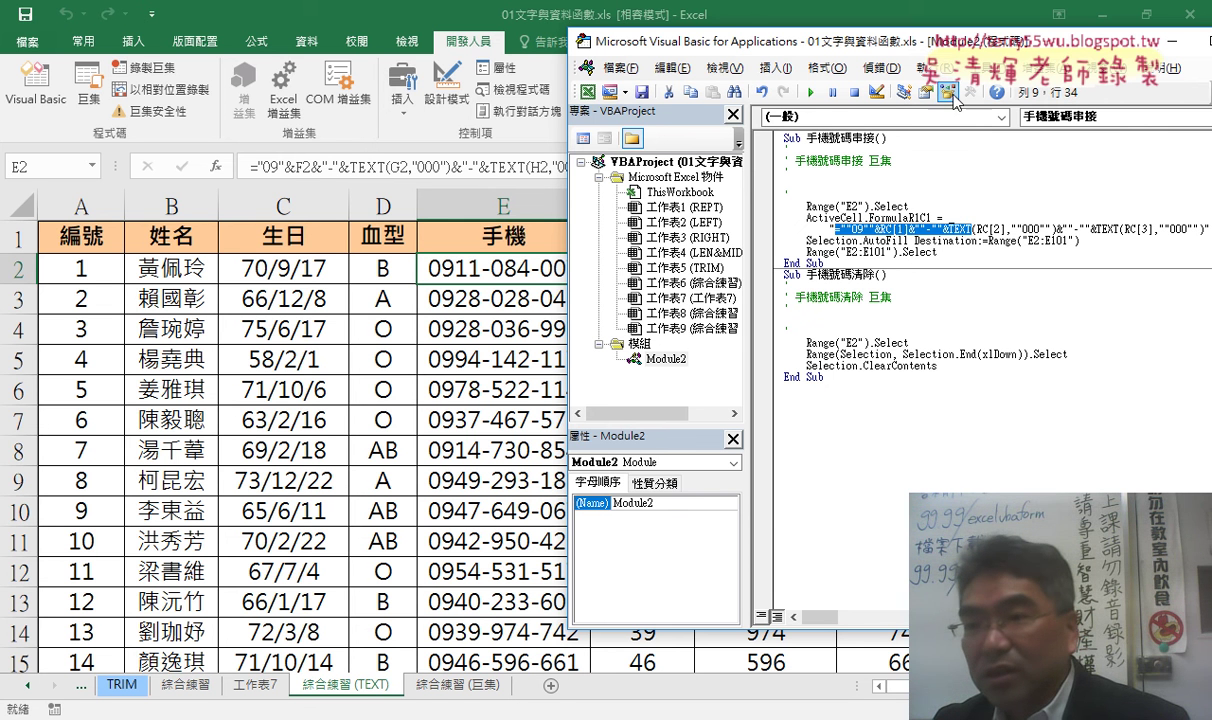
drag(934, 46, 648, 46)
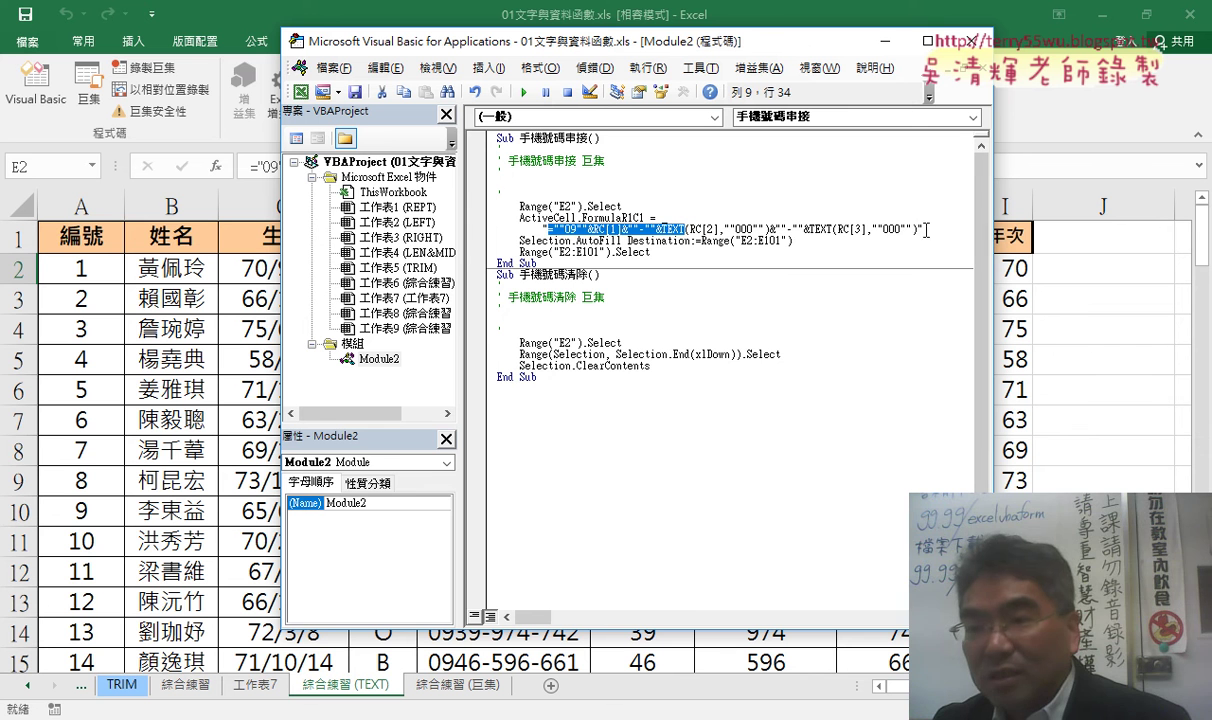
drag(919, 229, 545, 229)
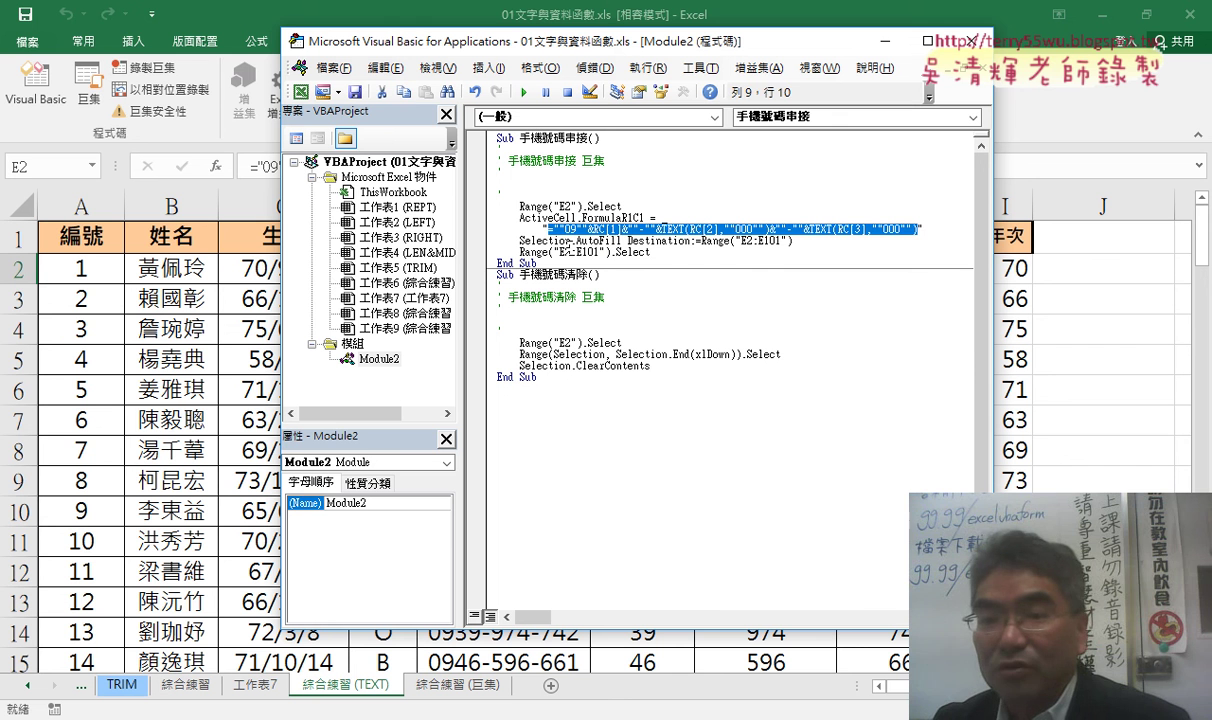
double_click(590, 241)
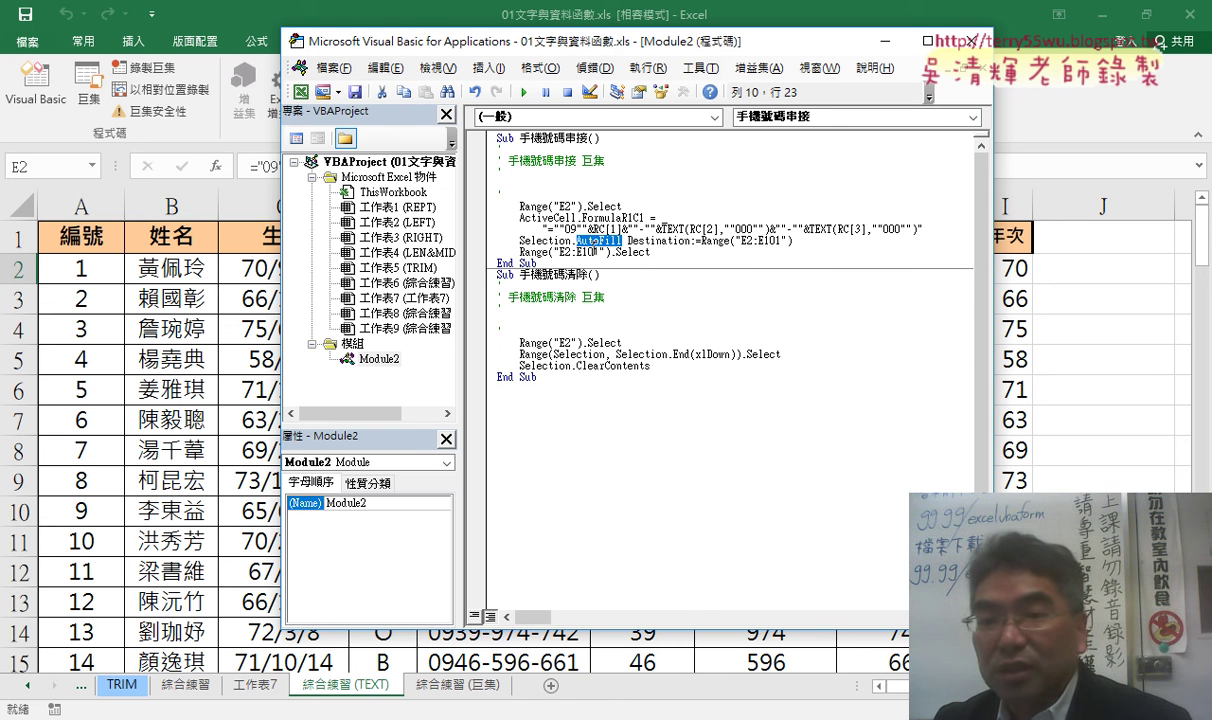
drag(566, 240, 519, 240)
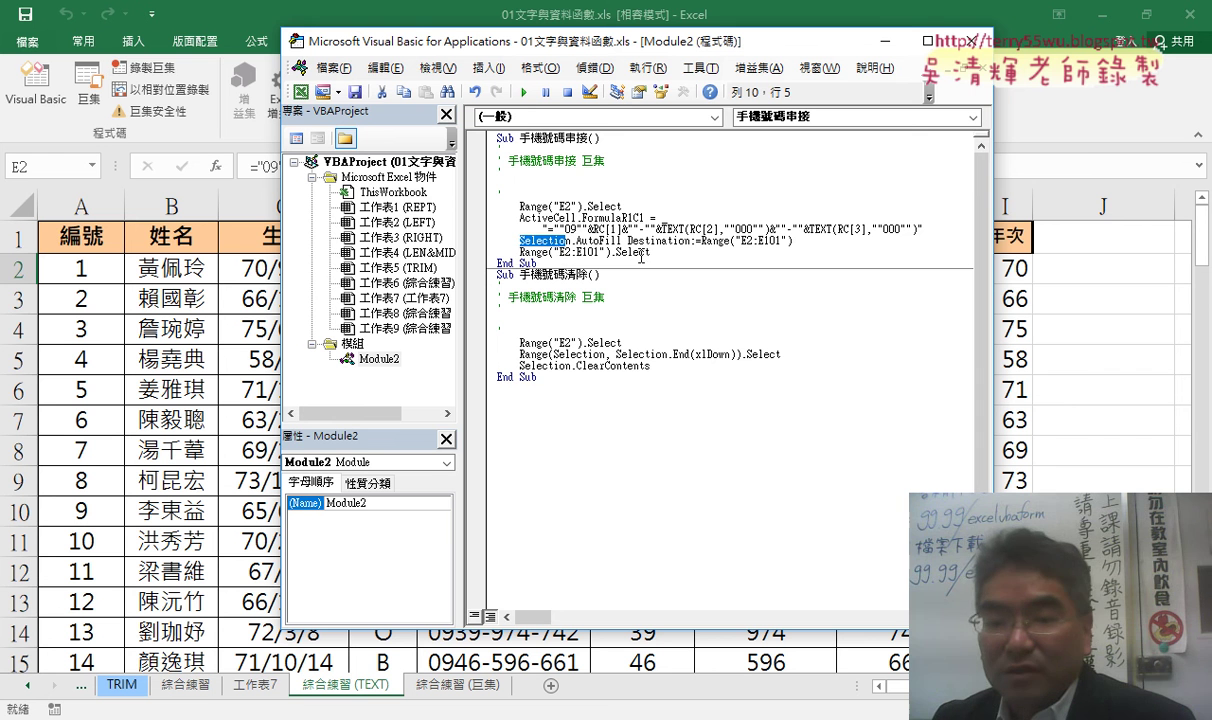
drag(655, 253, 493, 155)
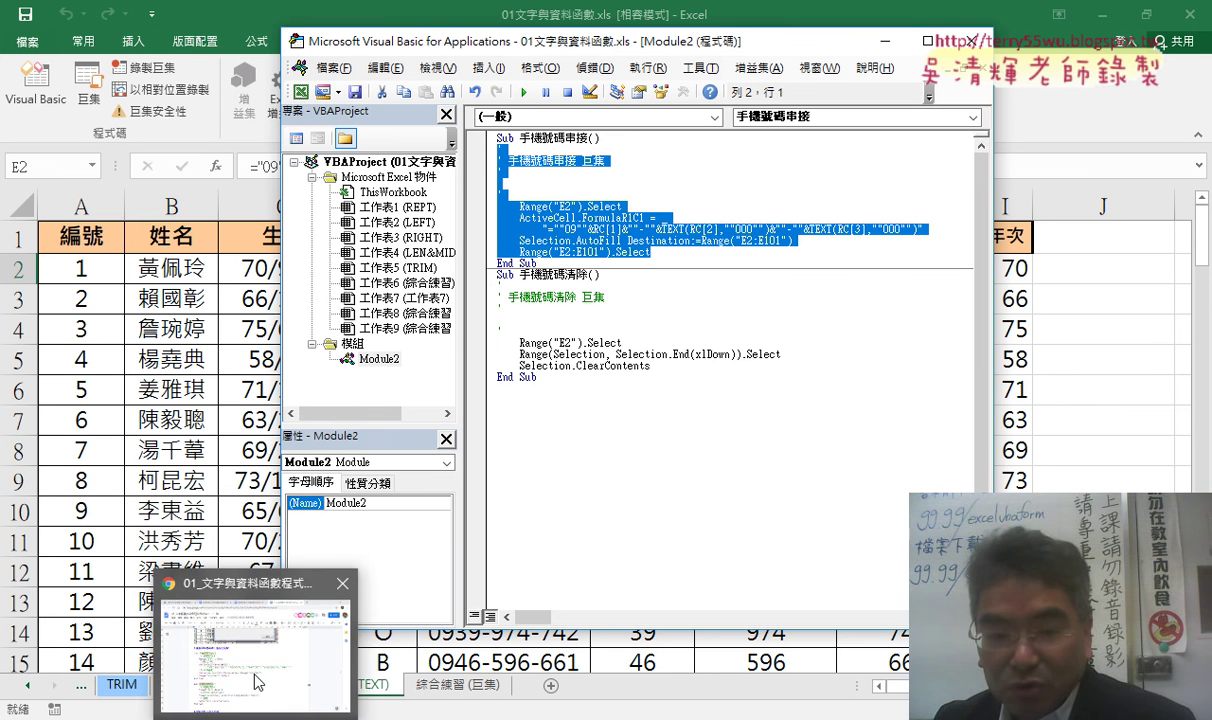
Select the commented Sub 手機號碼串接 block in the code-notes Google Doc
click(246, 648)
scroll(408, 486, down, 1)
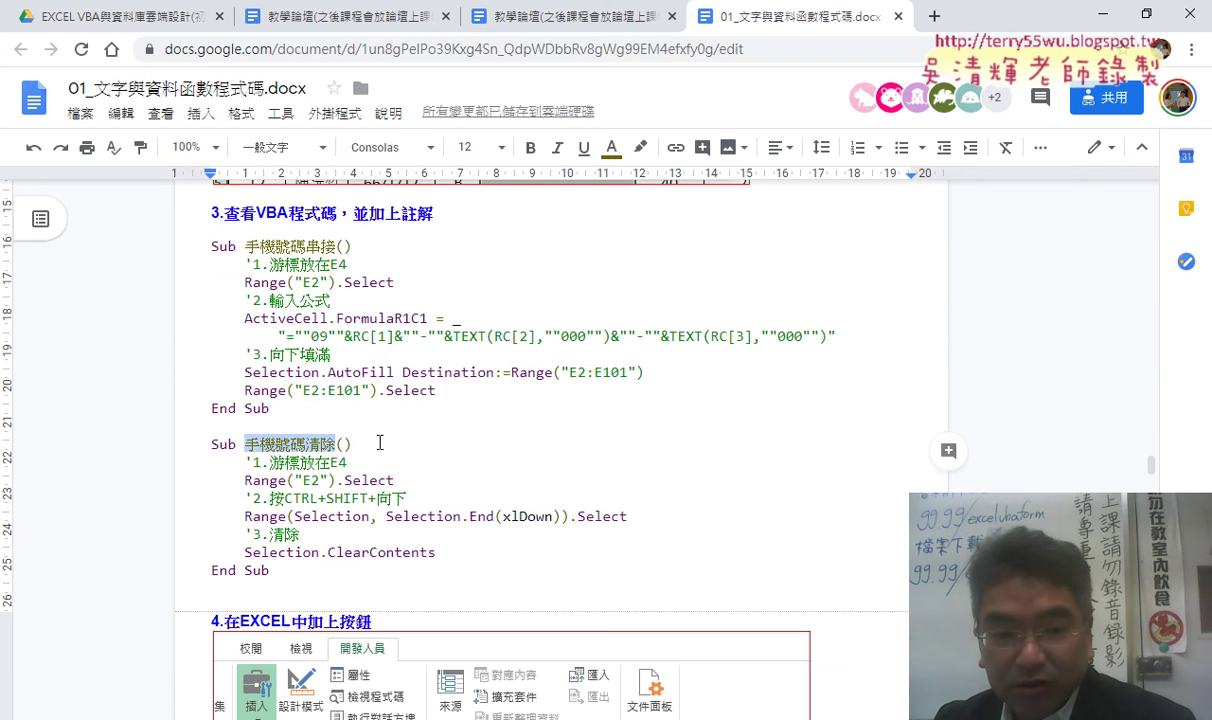
drag(272, 408, 198, 246)
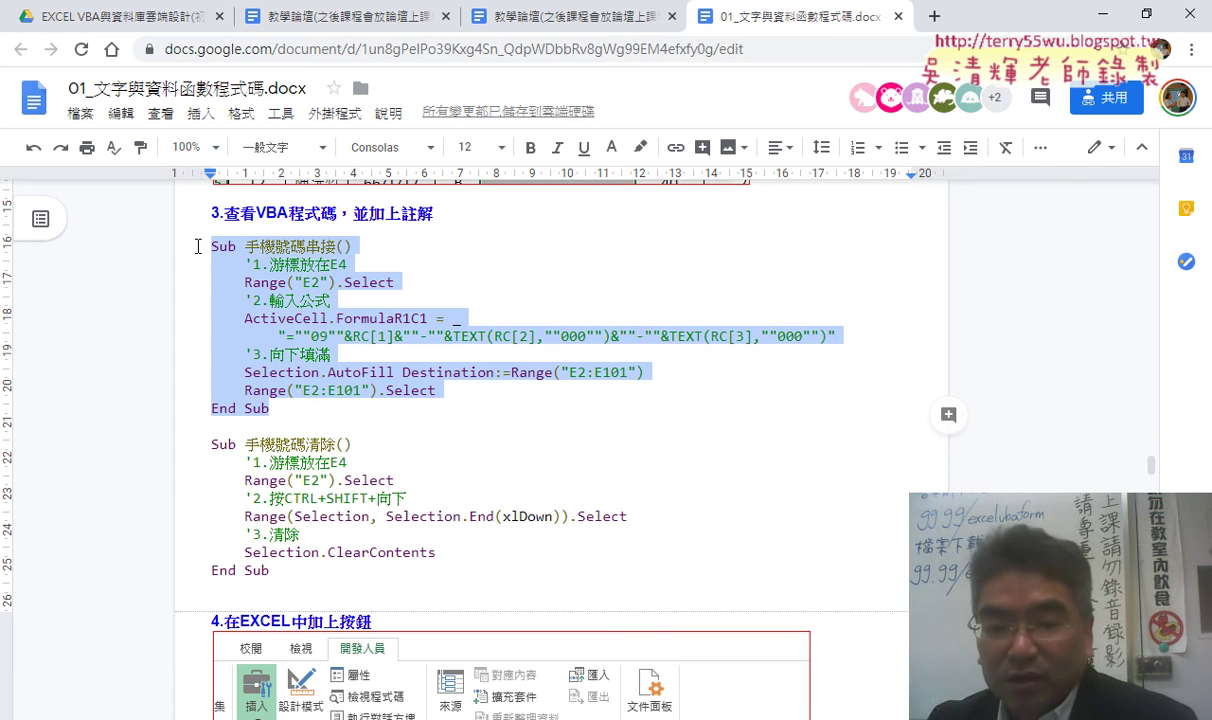
Paste the commented copy of 手機號碼串接 into Module2 after the first macro
click(358, 645)
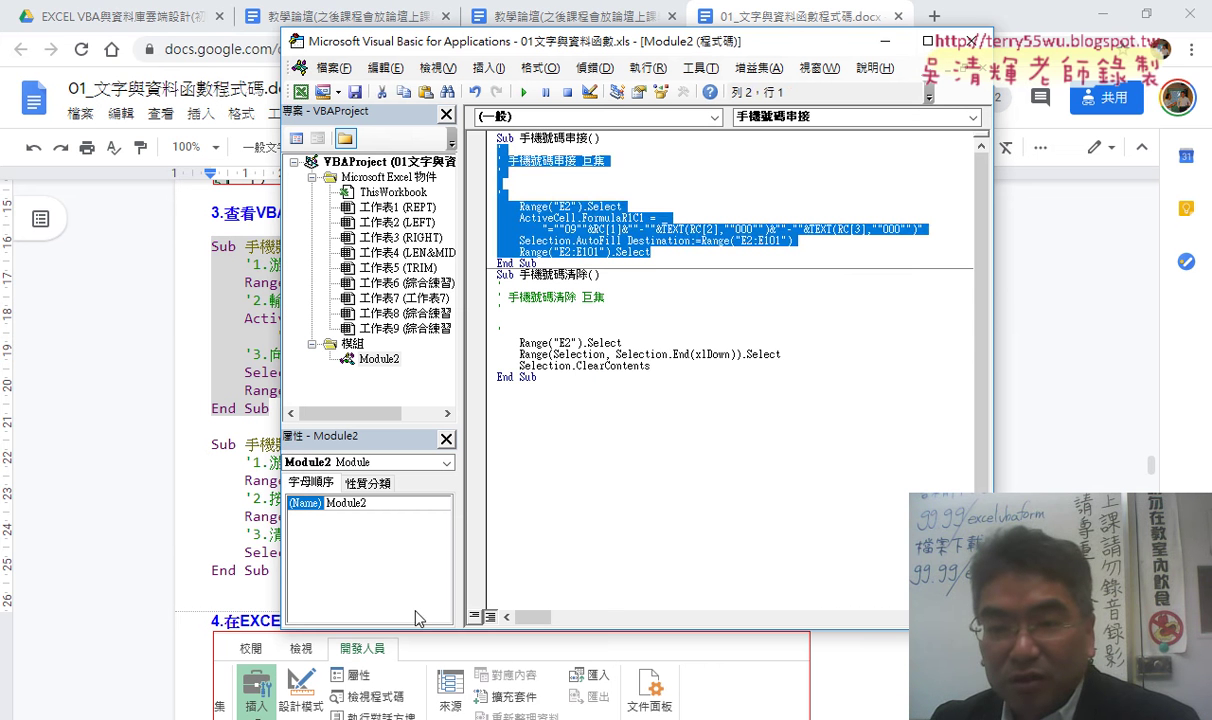
click(620, 265)
key(Return)
key(Return)
key(Return)
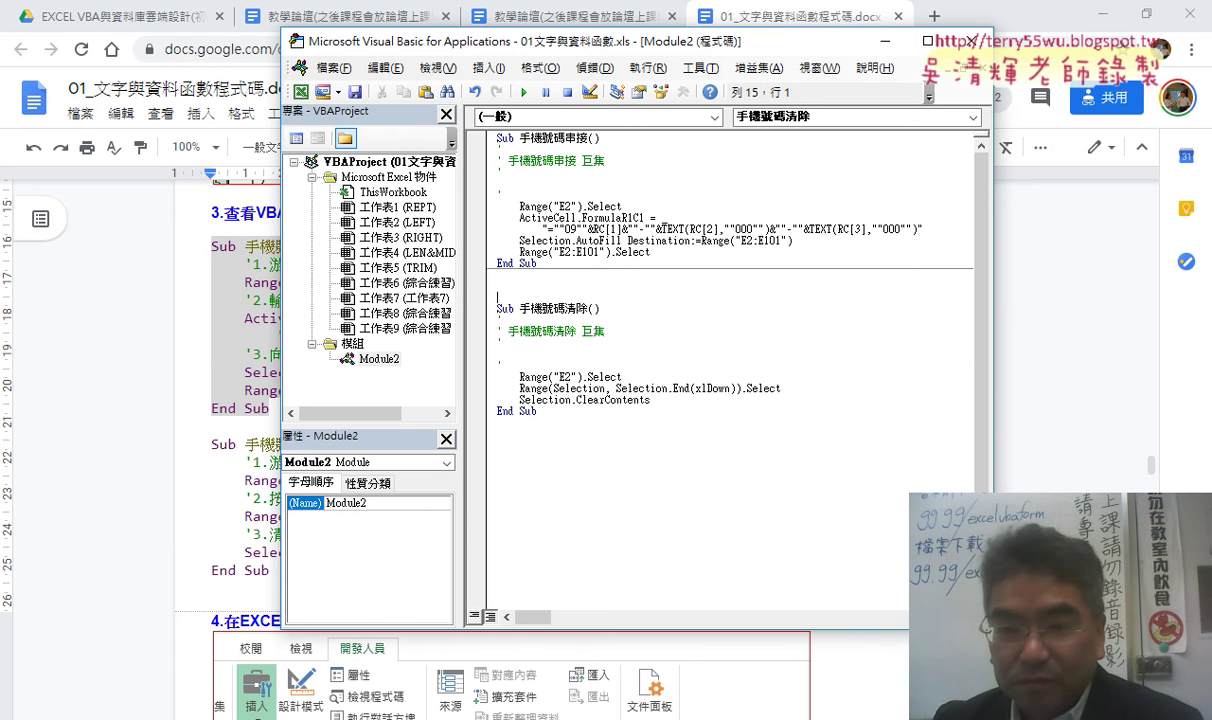
key(Up)
key(Up)
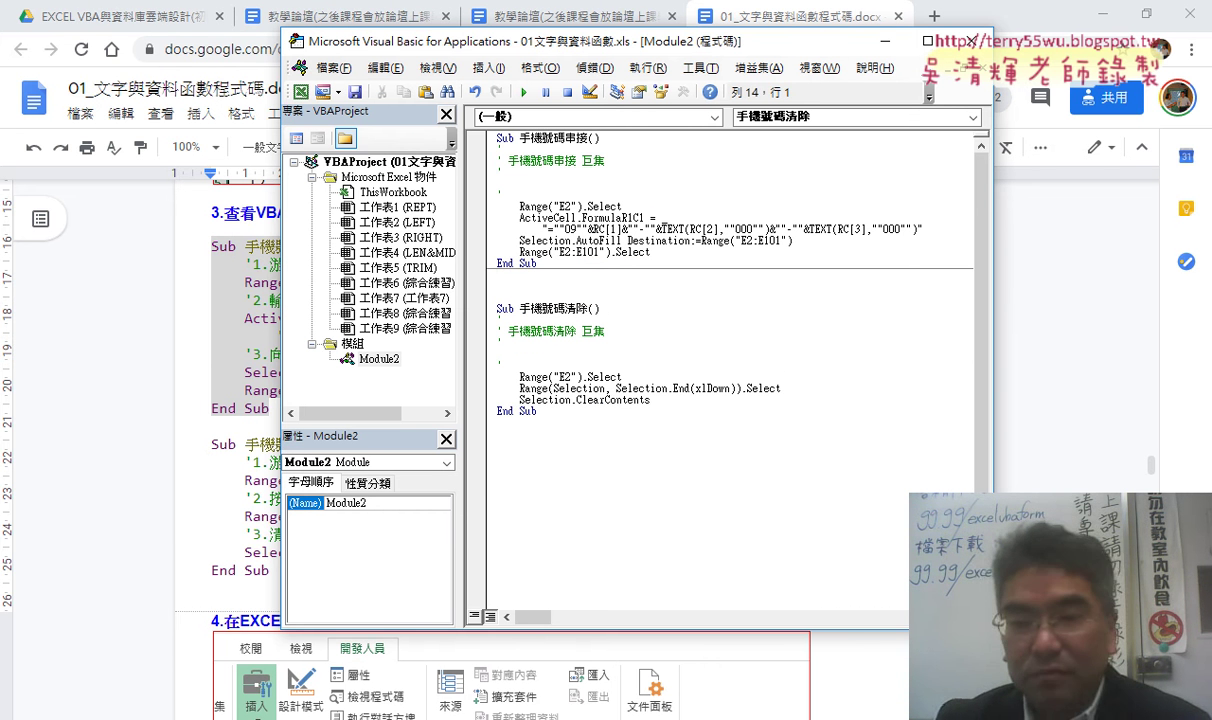
text(Sub 手機號碼串接()     '1.游標放在E4     Range("E2").Select     '2.輸入公式     ActiveCell.FormulaR1C1 = _         "=""09""&RC[1]&""-""&TEXT(RC[2],""000"")&""-""&TEXT(RC[3],""000"")"     '3.向下填滿     Selection.AutoFill Destination:=Range("E2:E101")     Range("E2:E101").Select End Sub)
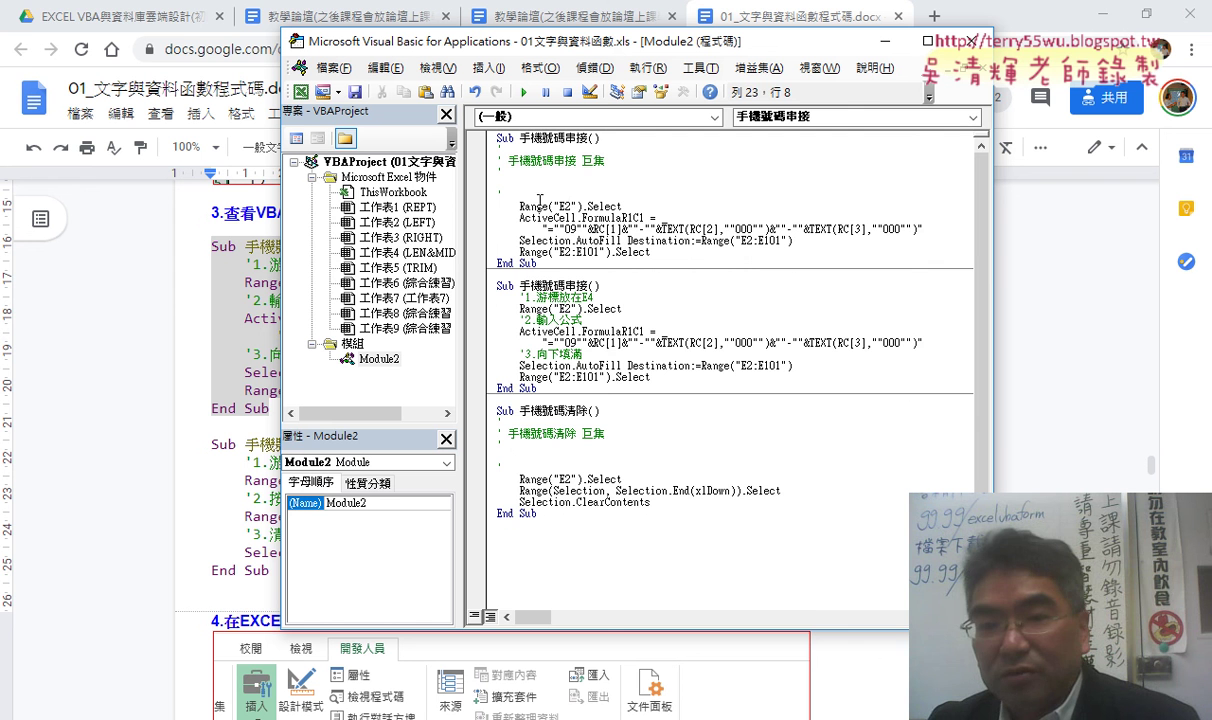
Delete the recorded header comments and change the step-1 comment from E4 to E2
drag(494, 203, 499, 150)
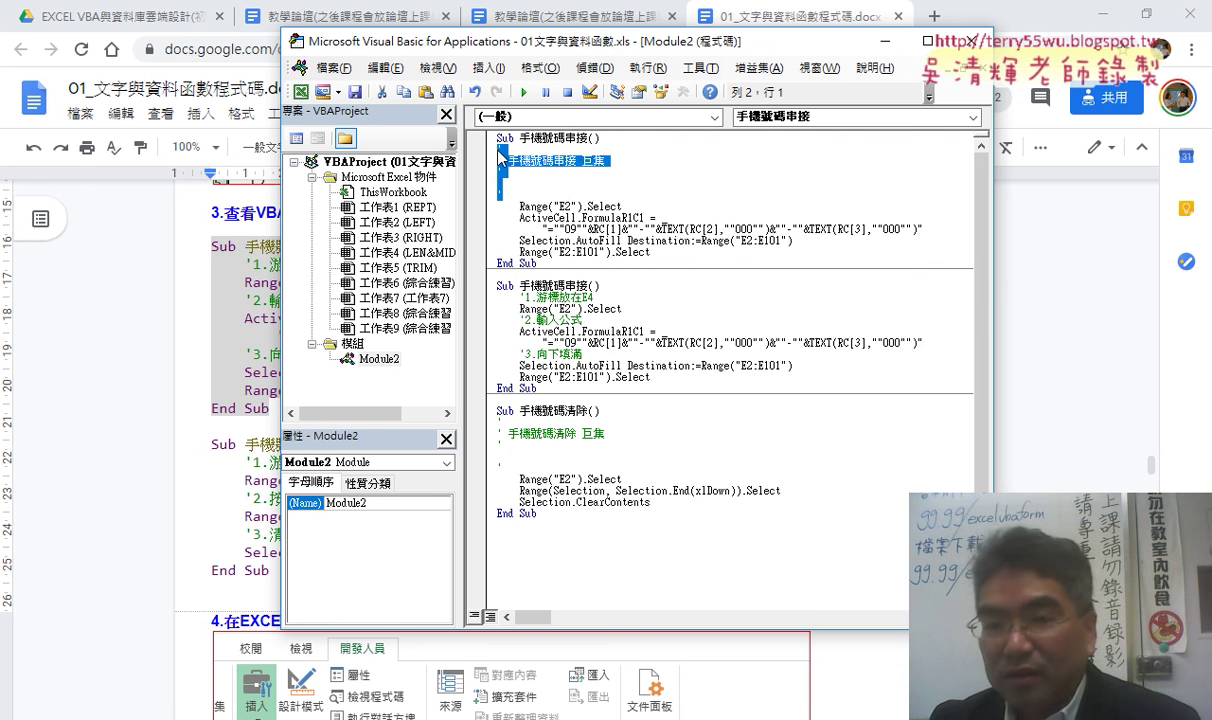
key(Delete)
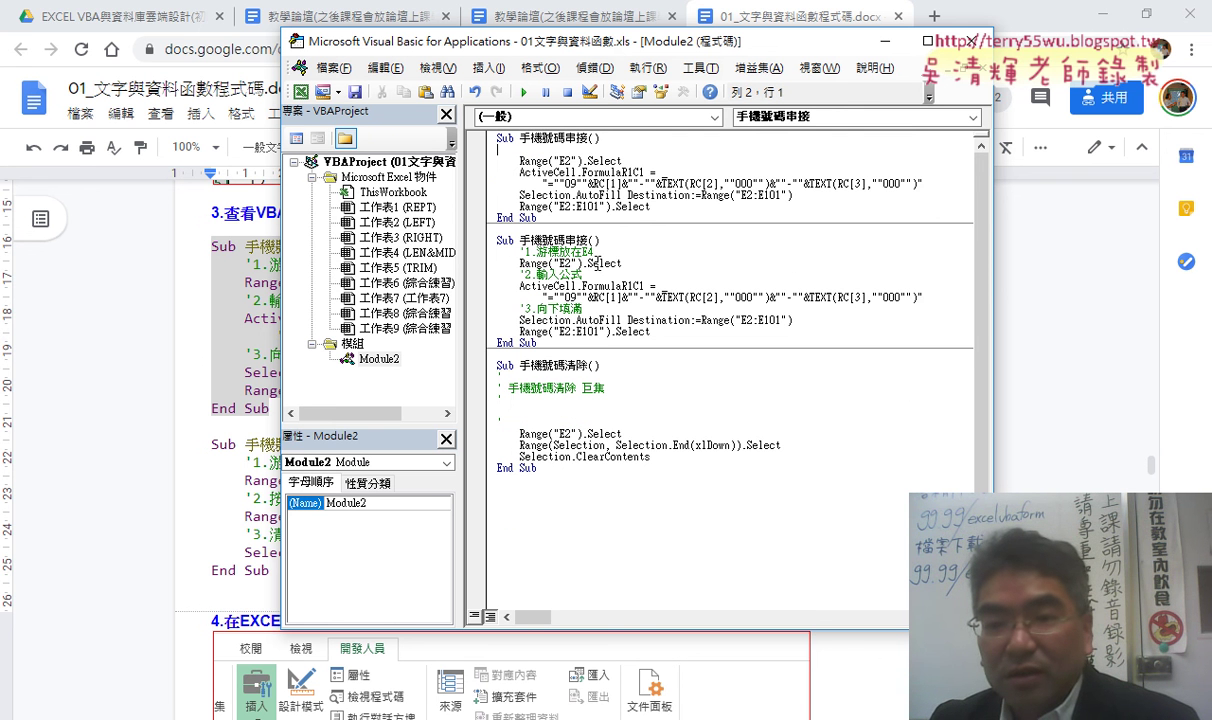
click(594, 251)
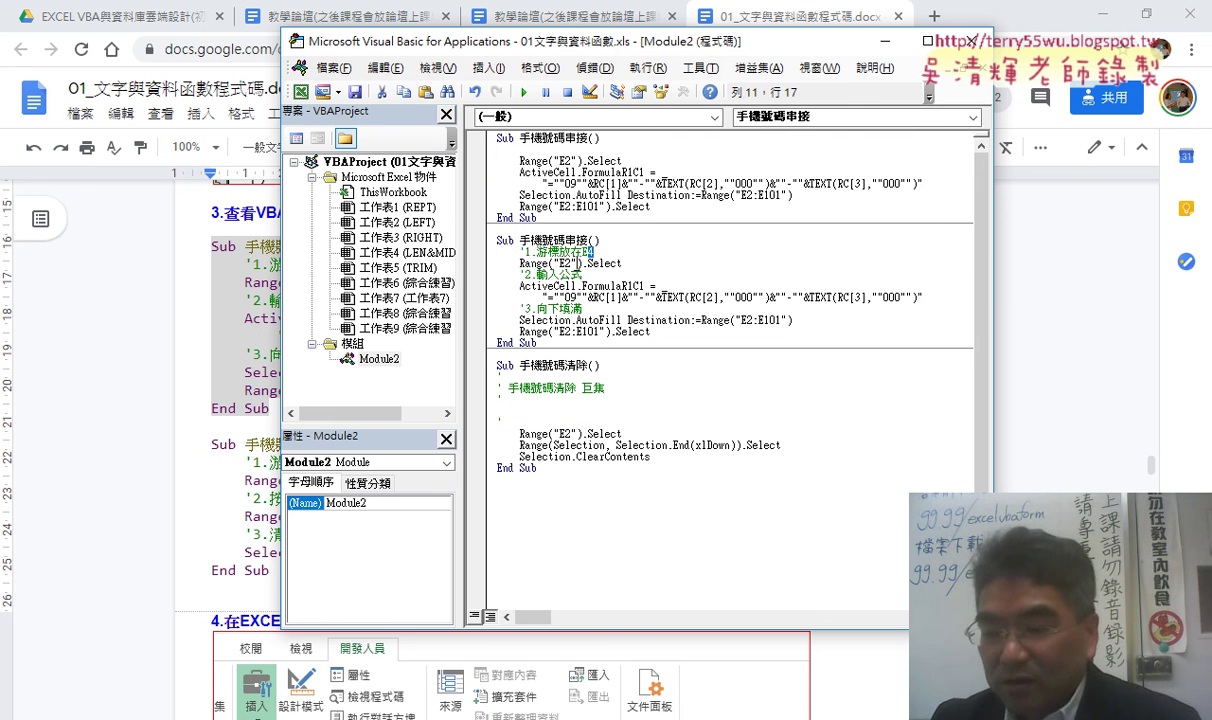
key(BackSpace)
text(2)
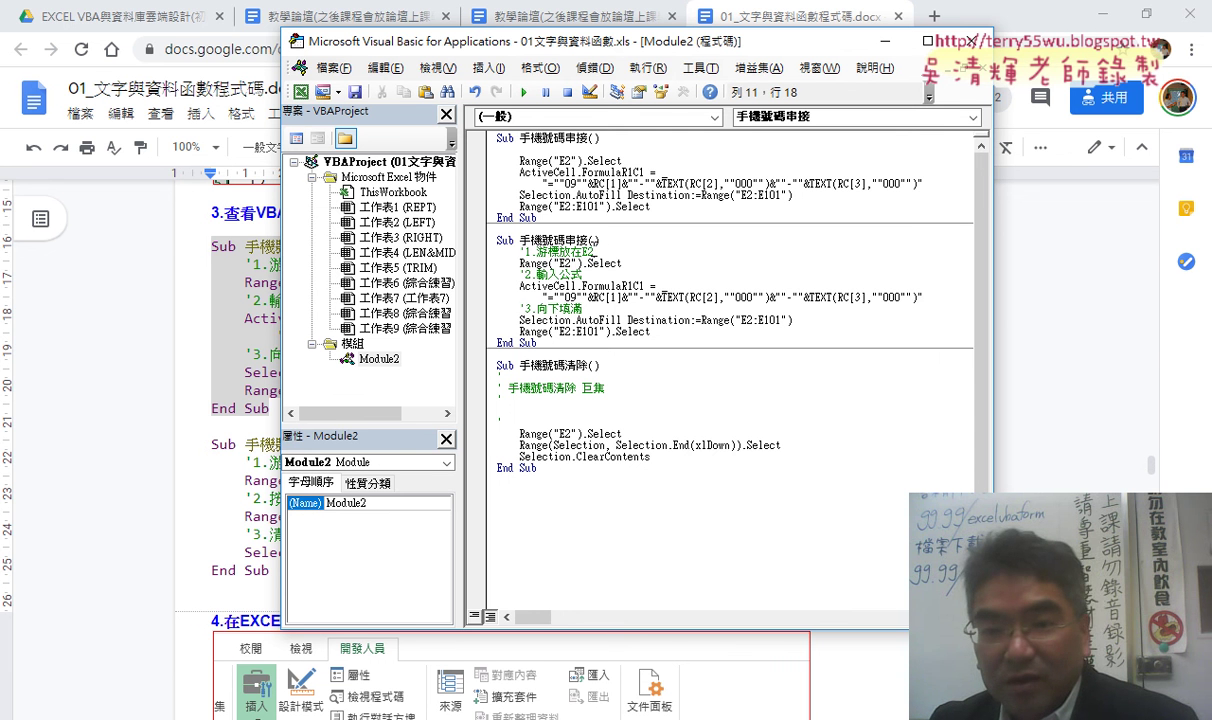
click(520, 251)
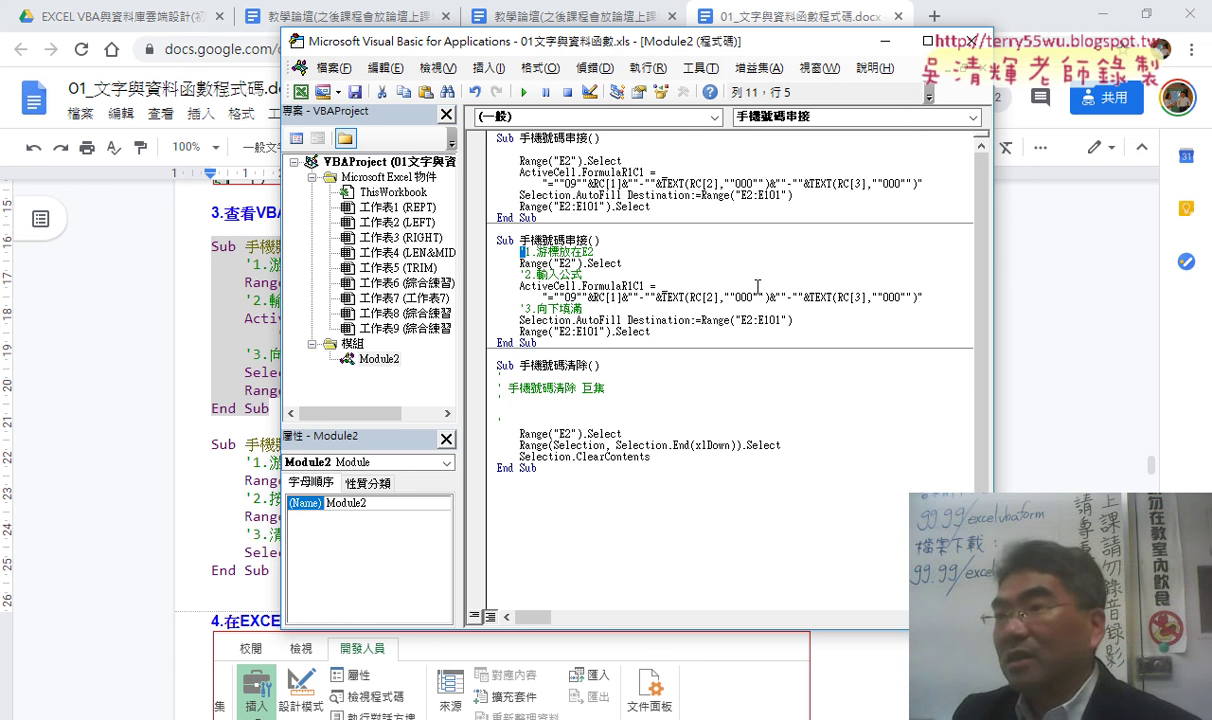
Highlight the Range("E2").Select and fill-down lines, then select the commented 手機號碼清除 macro in the notes
click(626, 264)
drag(626, 264, 518, 264)
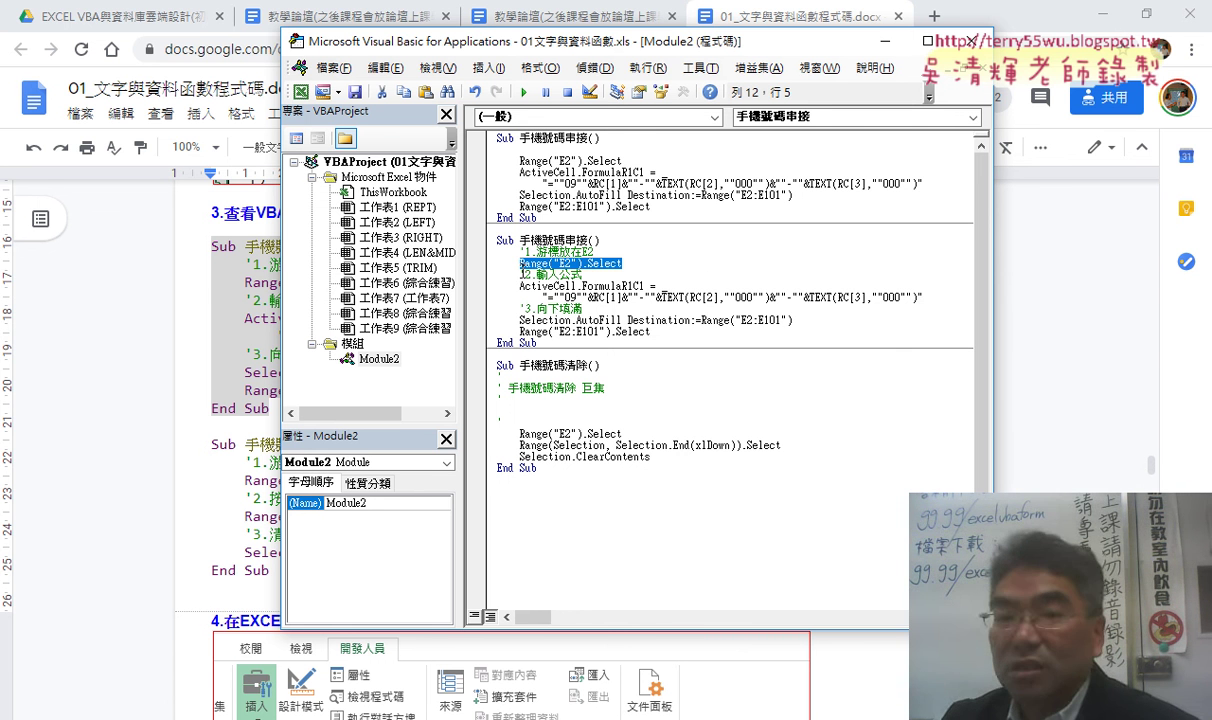
drag(650, 331, 476, 324)
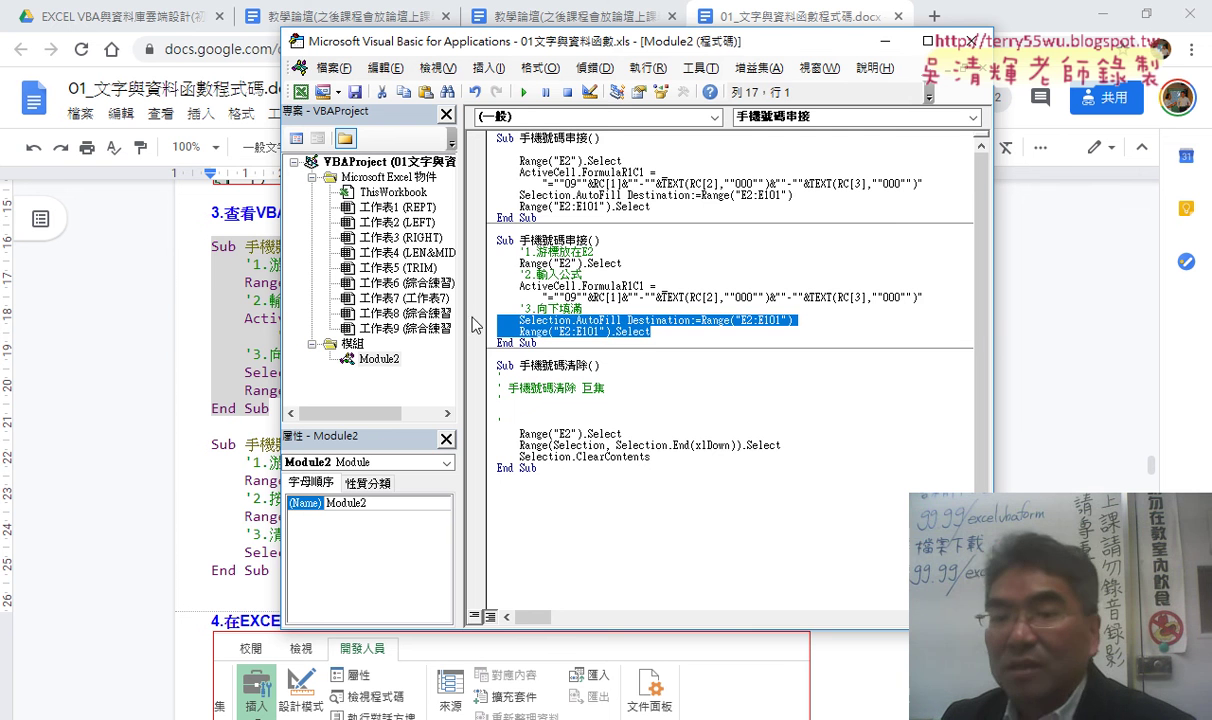
click(248, 521)
drag(268, 570, 208, 444)
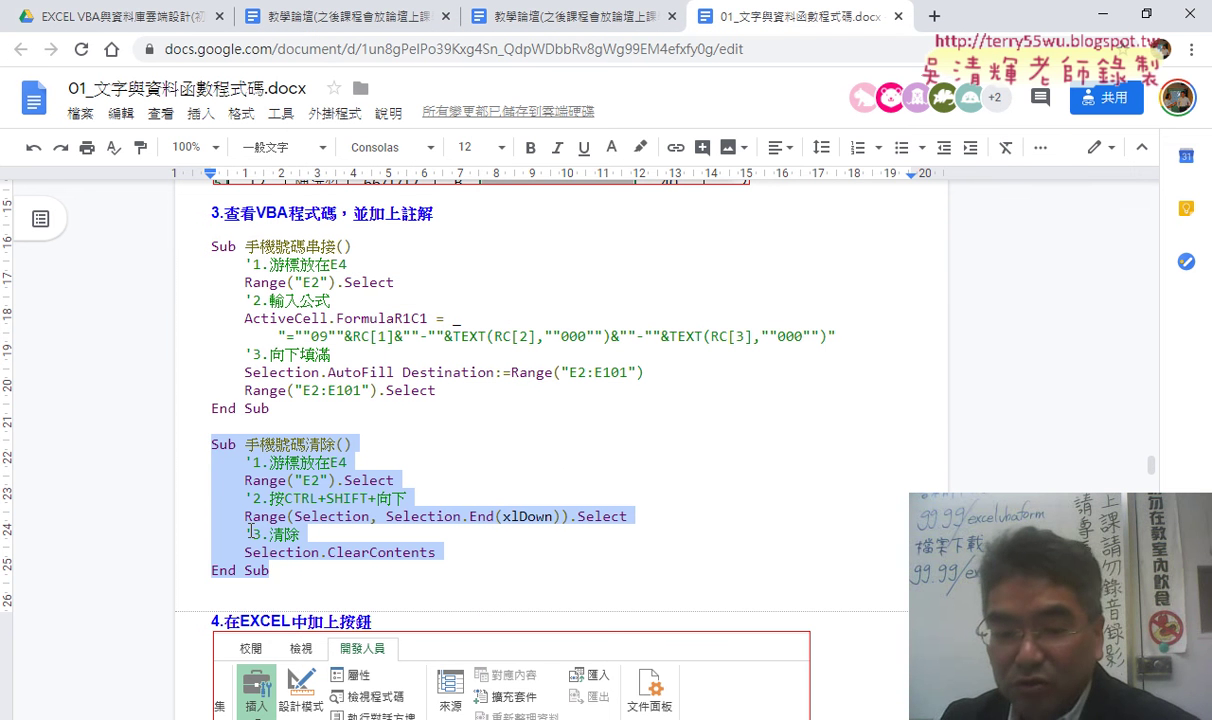
Delete the uncommented 手機號碼串接 macro and the empty line at the module top
mouse_move(296, 633)
click(405, 640)
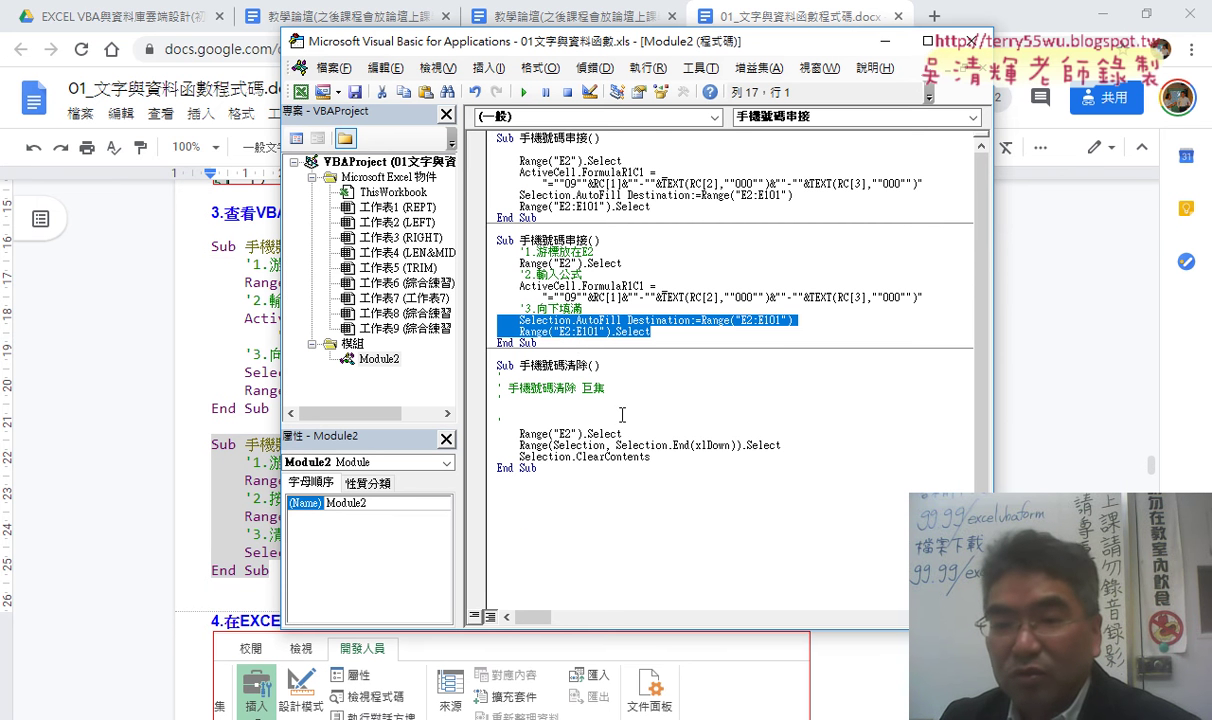
drag(584, 219, 484, 133)
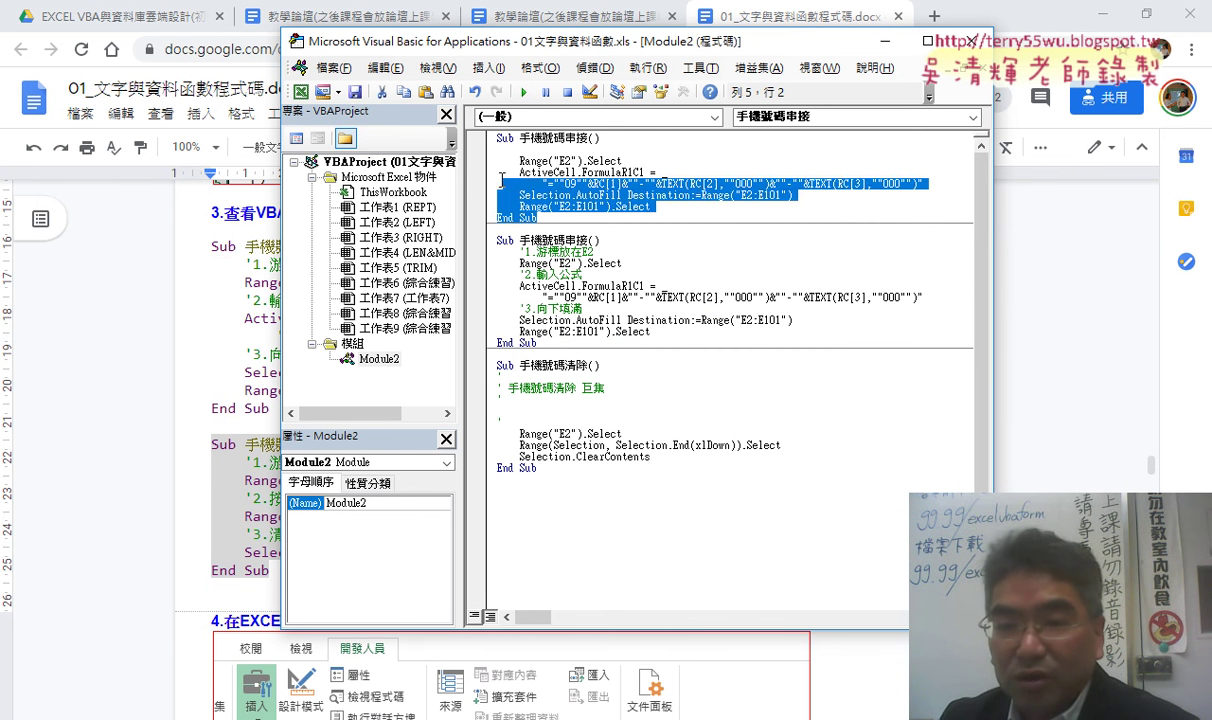
key(Delete)
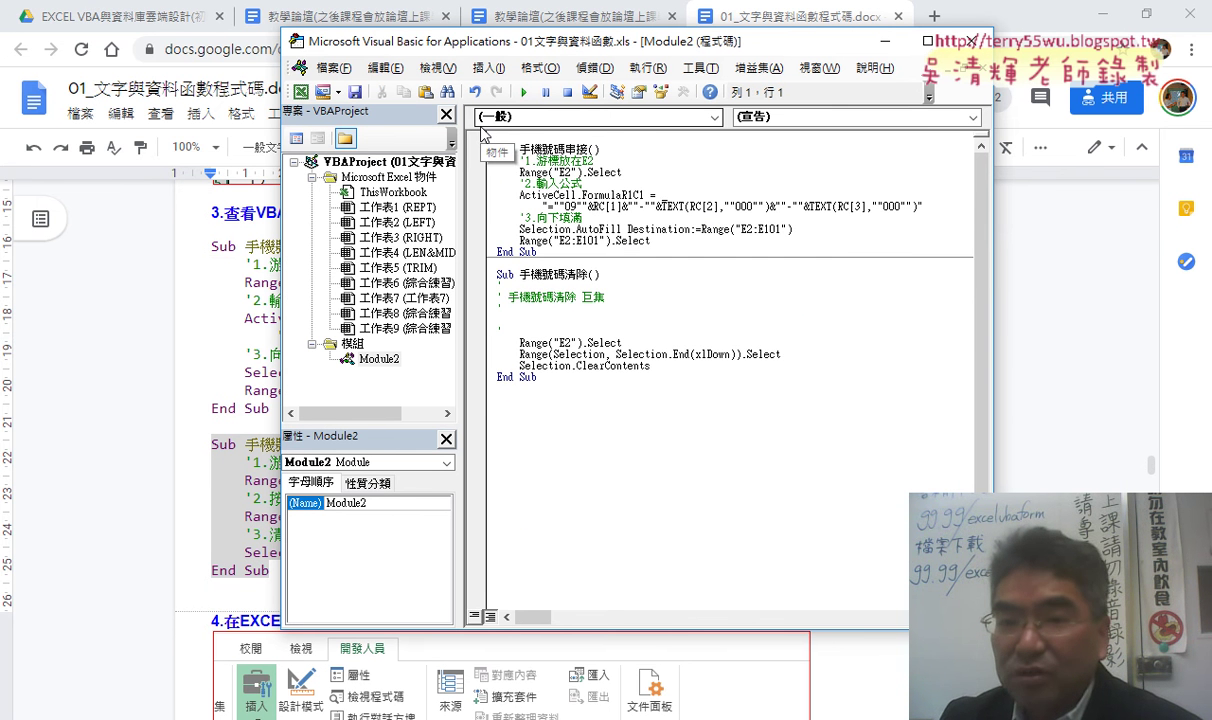
key(Delete)
Replace the old 手機號碼清除 macro with the pasted commented version
click(538, 366)
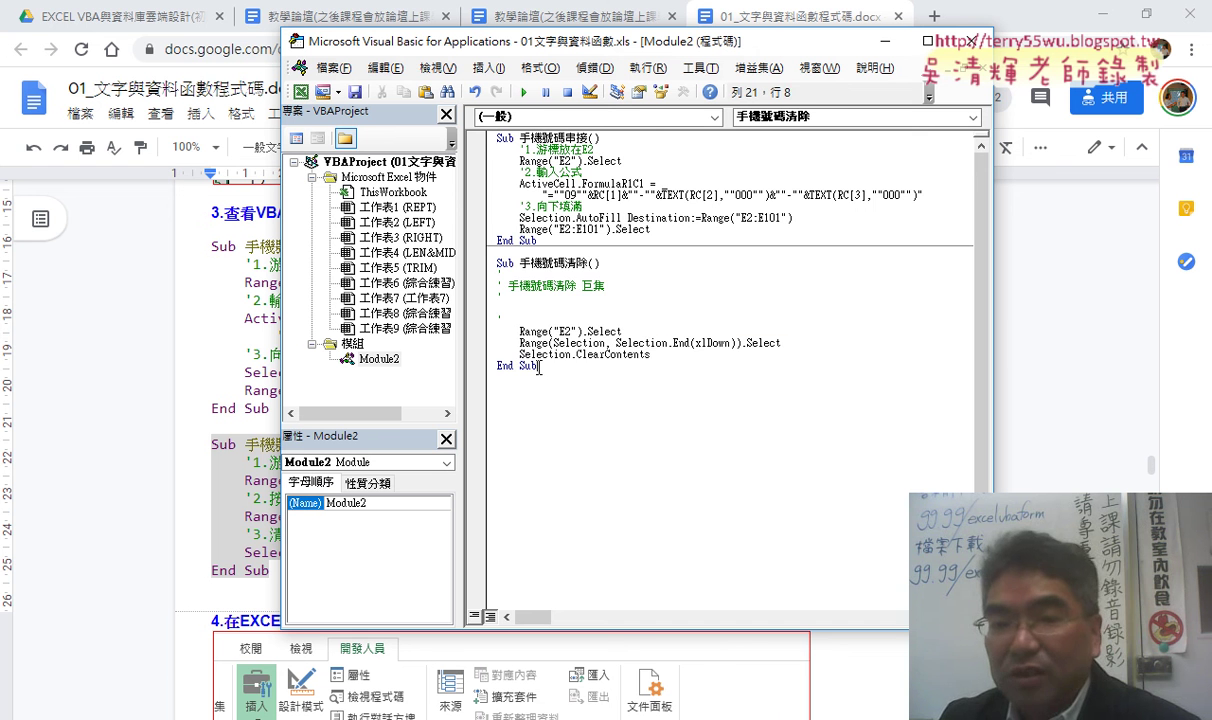
drag(538, 366, 484, 264)
text(Sub 手機號碼清除()     '1.游標放在E4     Range("E2").Select     '2.按CTRL+SHIFT+向下     Range(Selection, Selection.End(xlDown)).Select     '3.清除     Selection.ClearContents End Sub)
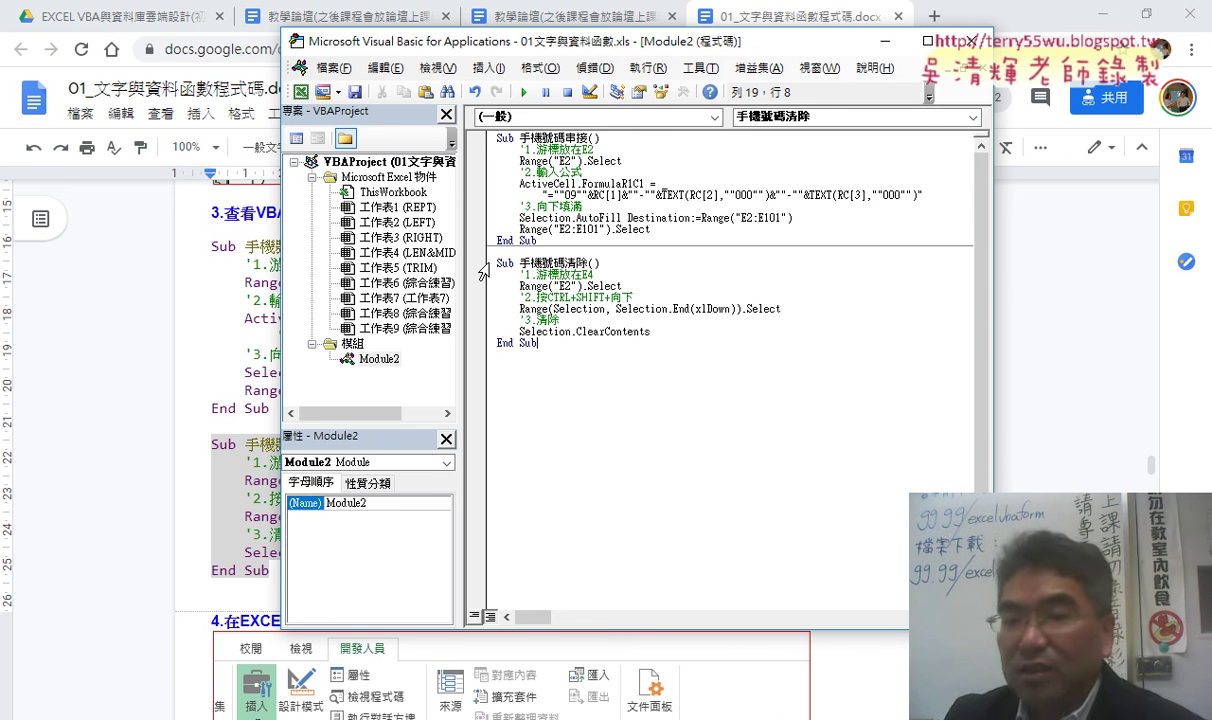
drag(593, 274, 524, 274)
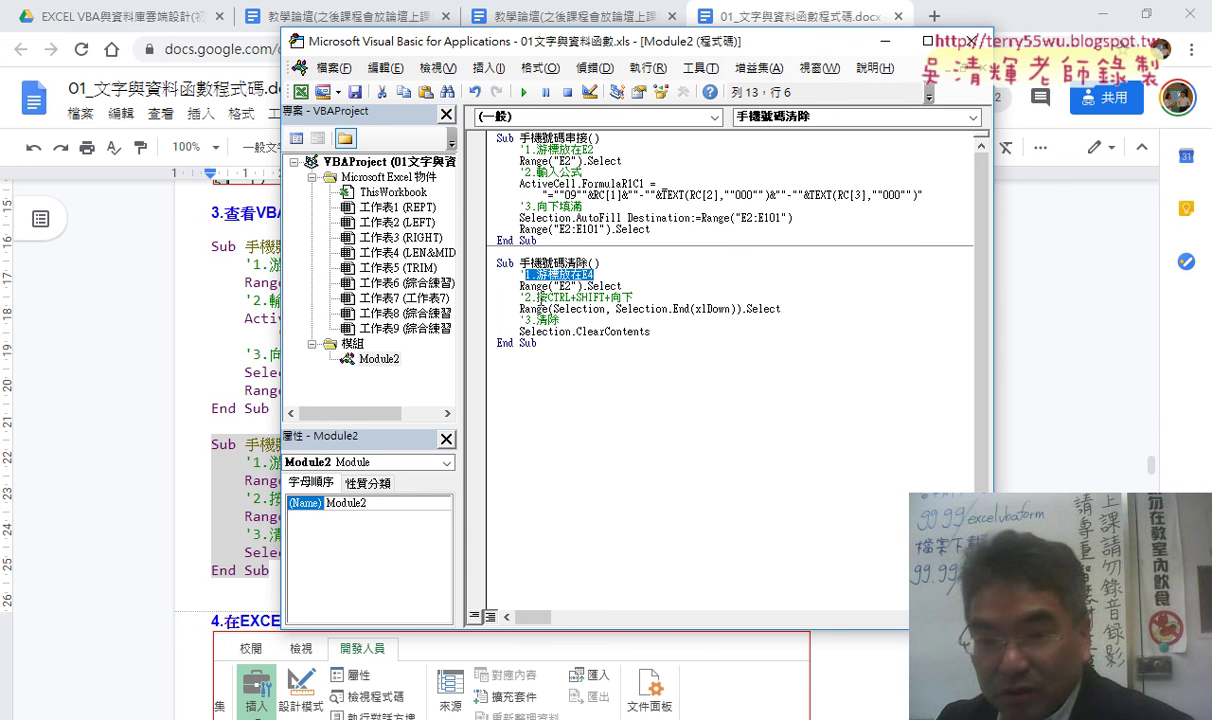
Set the code editor font size to 12 under Options > Editor Format
click(694, 70)
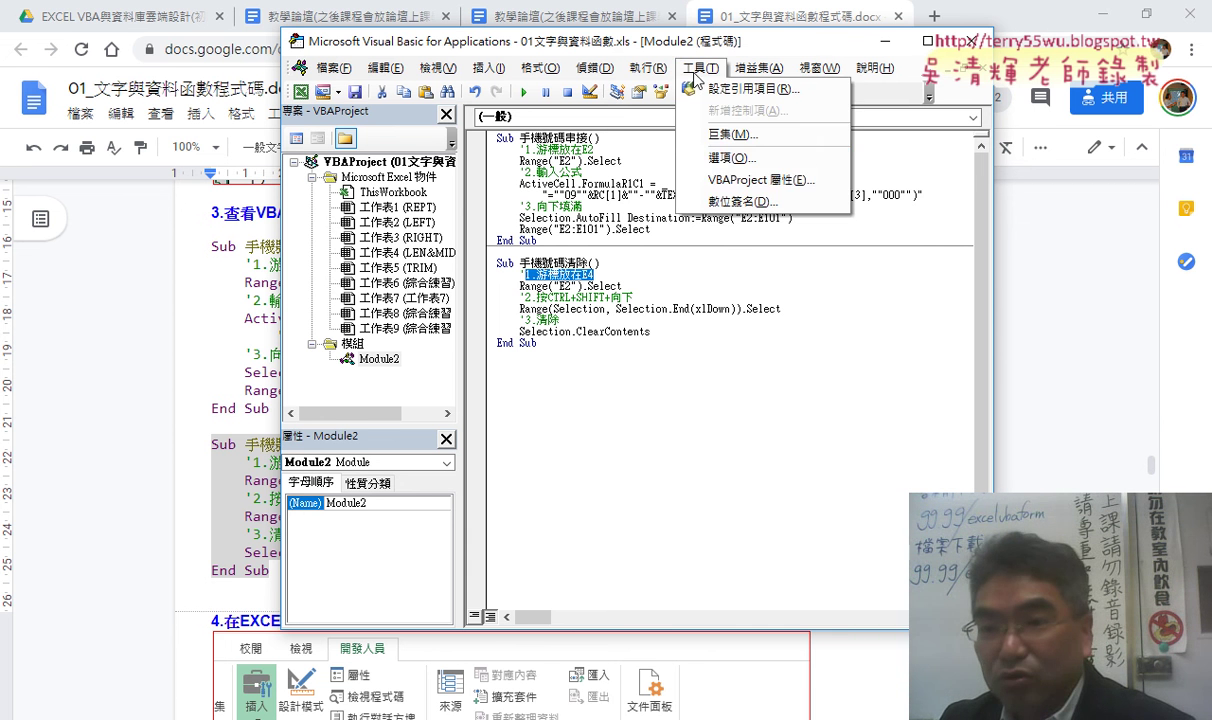
click(678, 157)
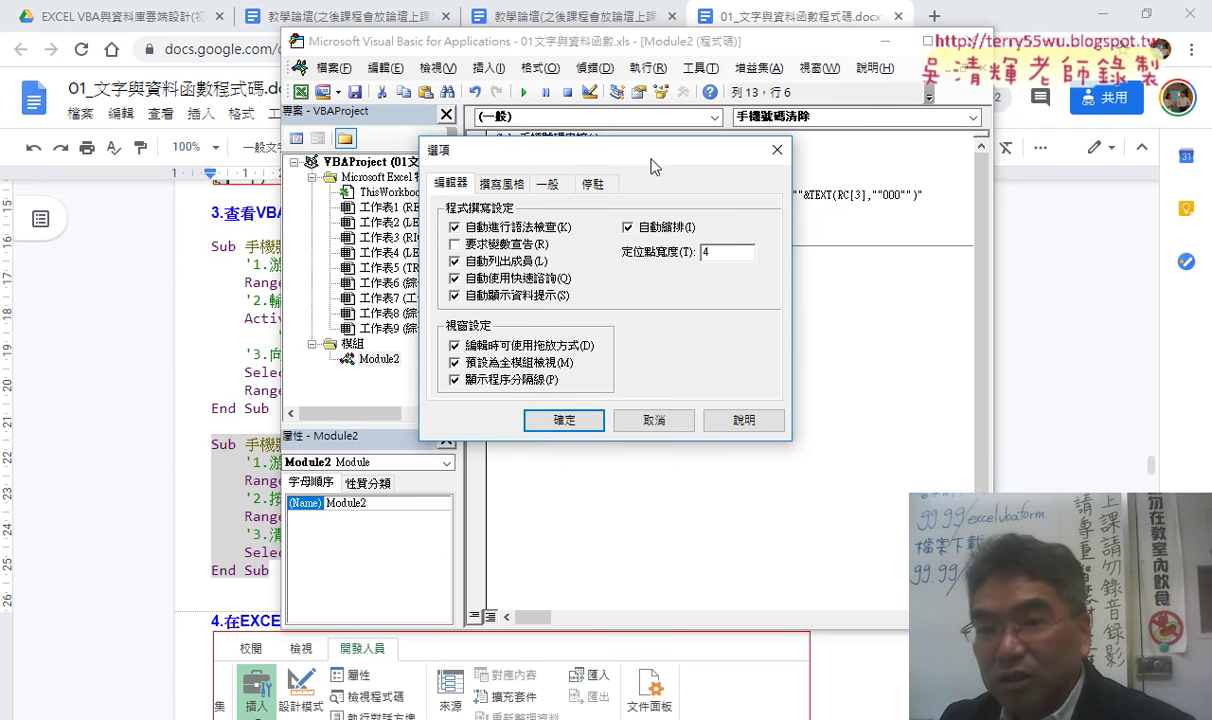
drag(652, 166, 957, 164)
click(815, 182)
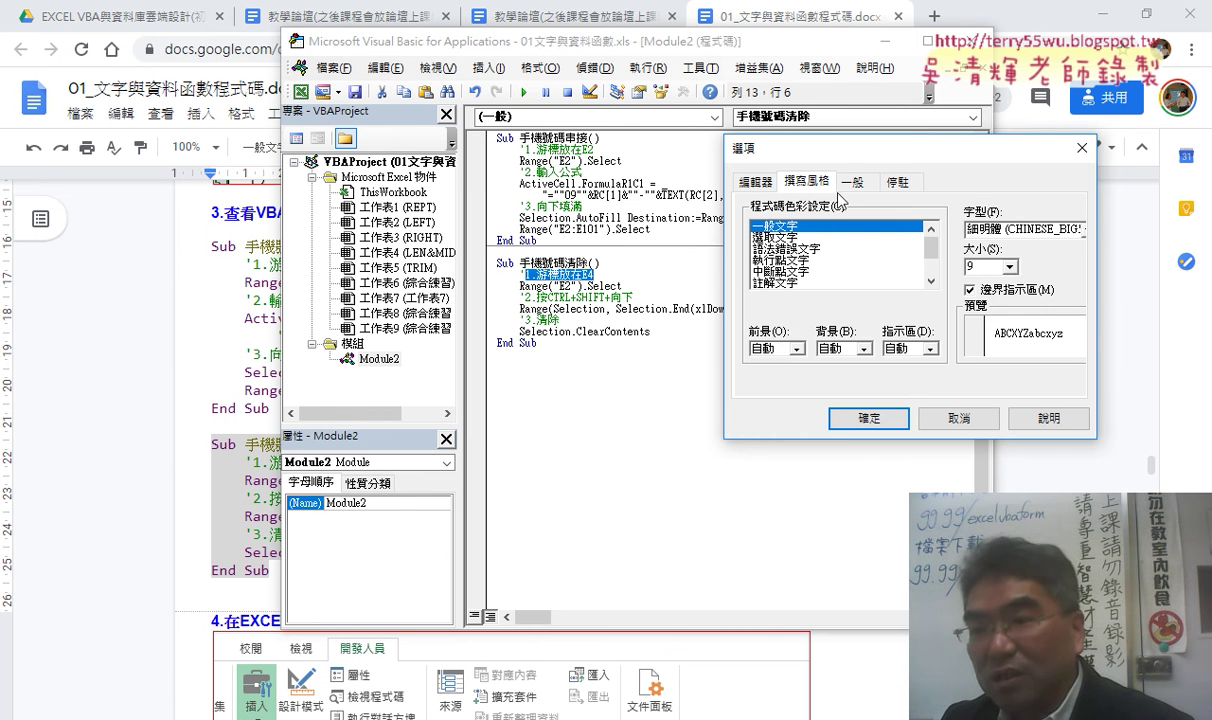
click(1009, 267)
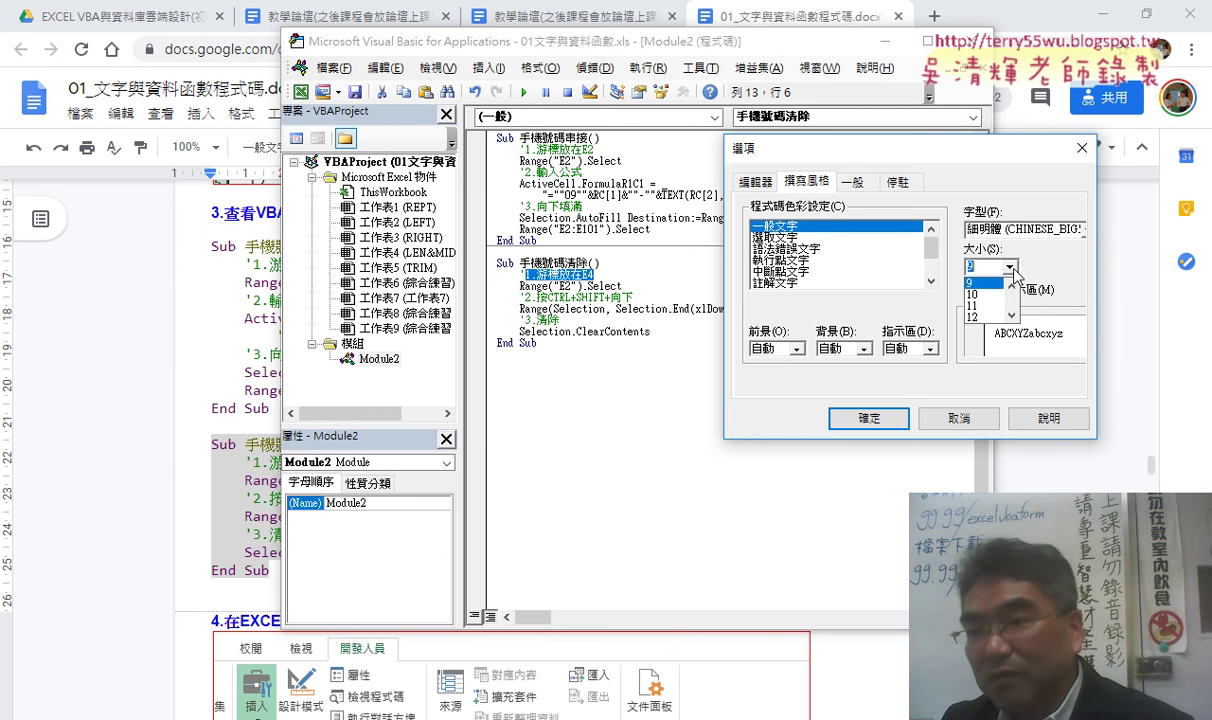
click(988, 318)
click(868, 418)
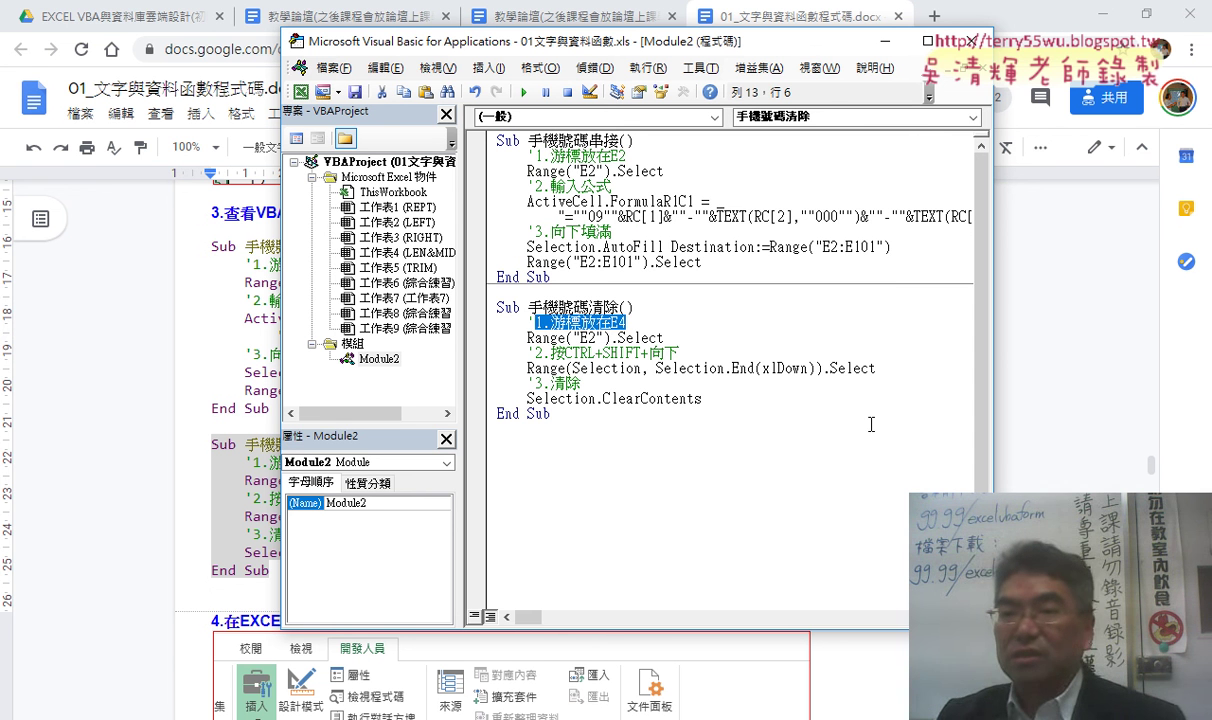
click(849, 417)
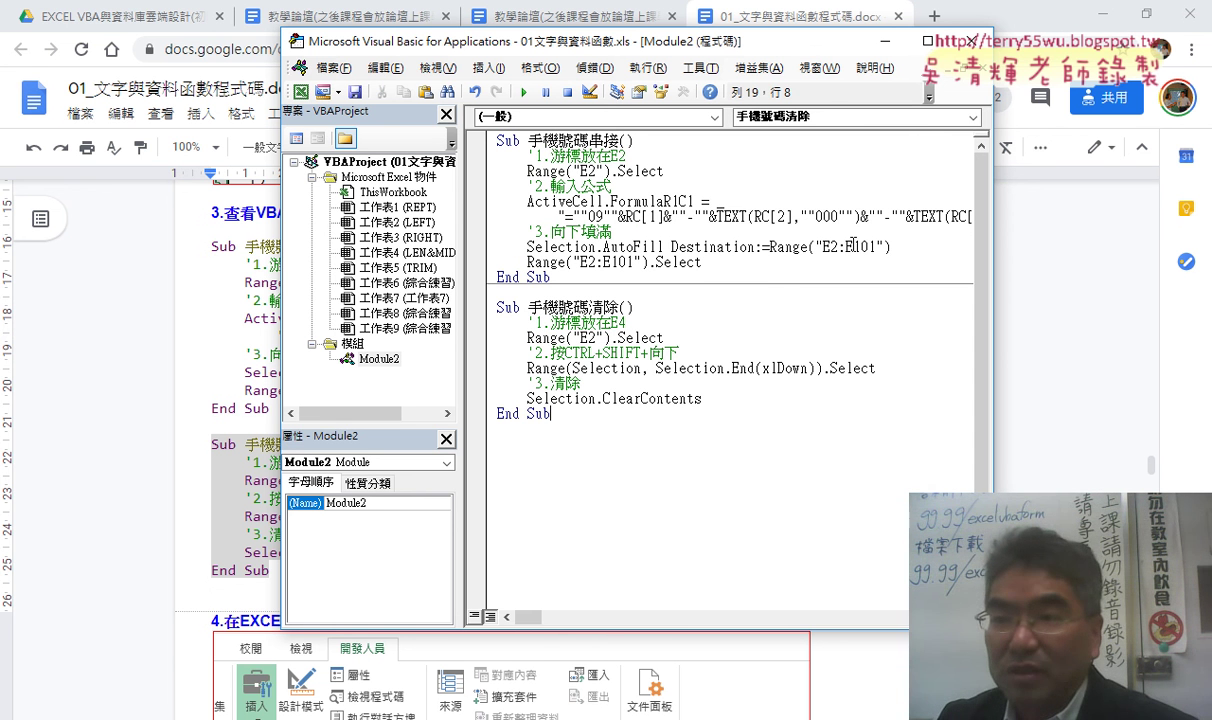
Close the VBA editor, minimize Excel, and return to the Google Drive course folder
click(970, 41)
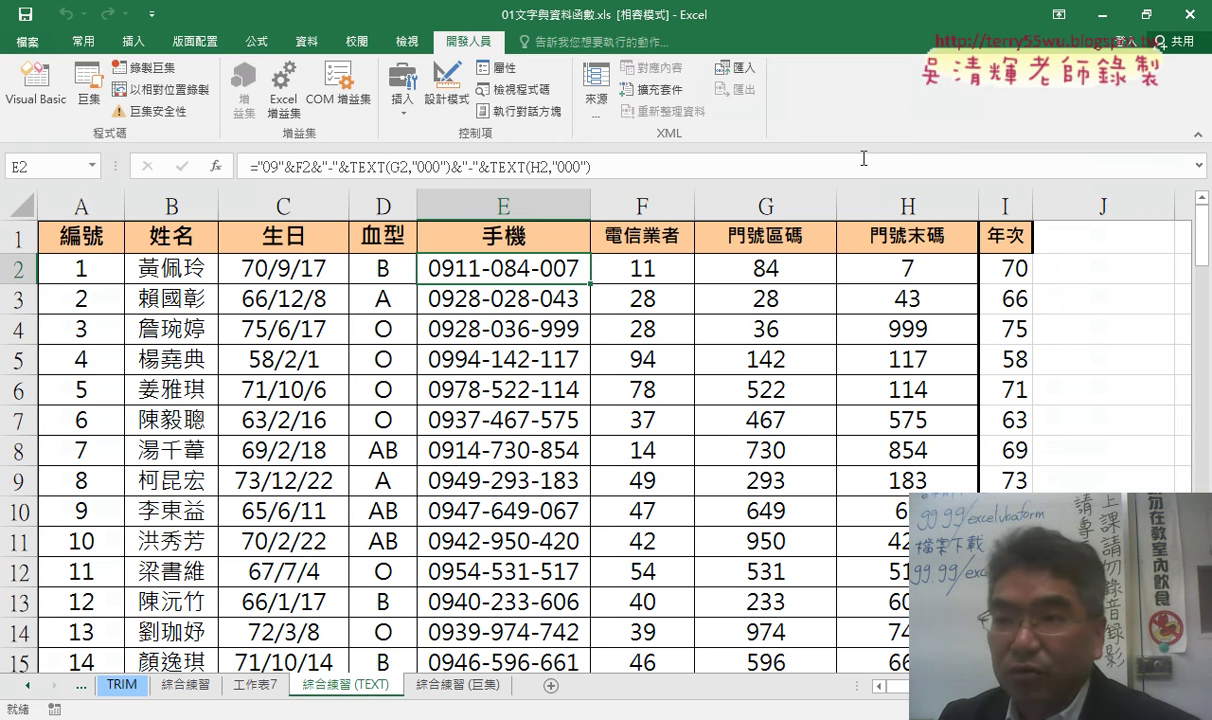
click(1097, 17)
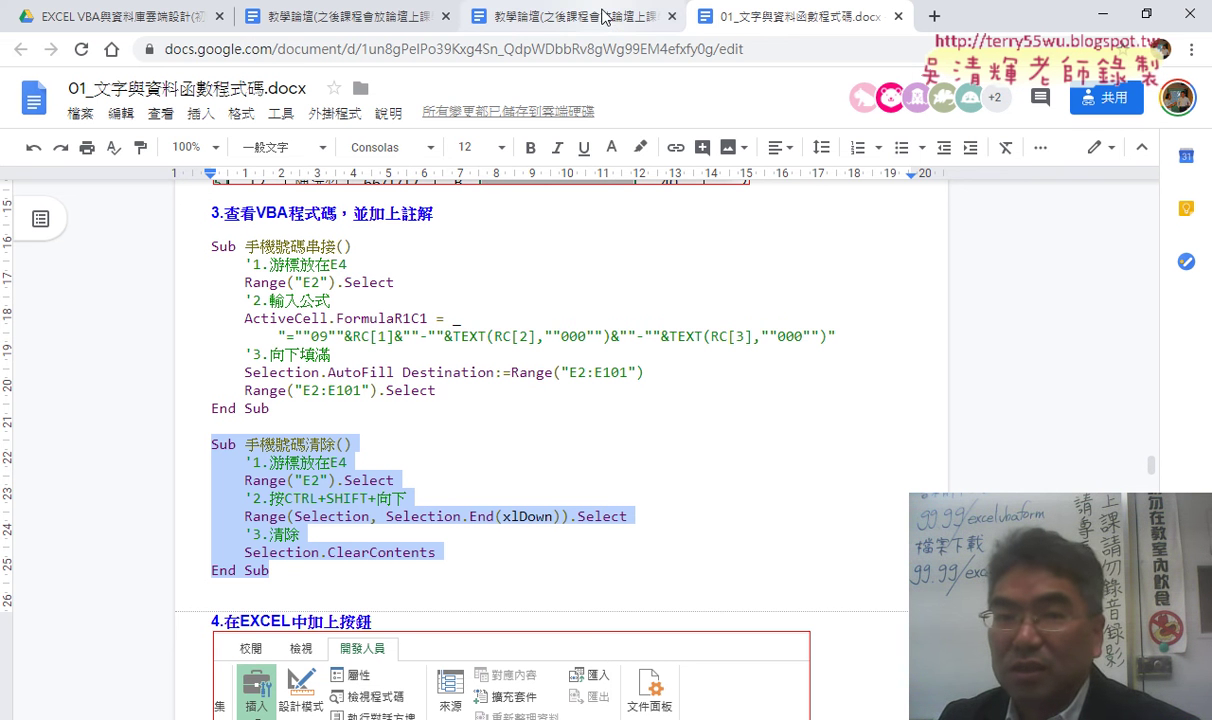
click(120, 20)
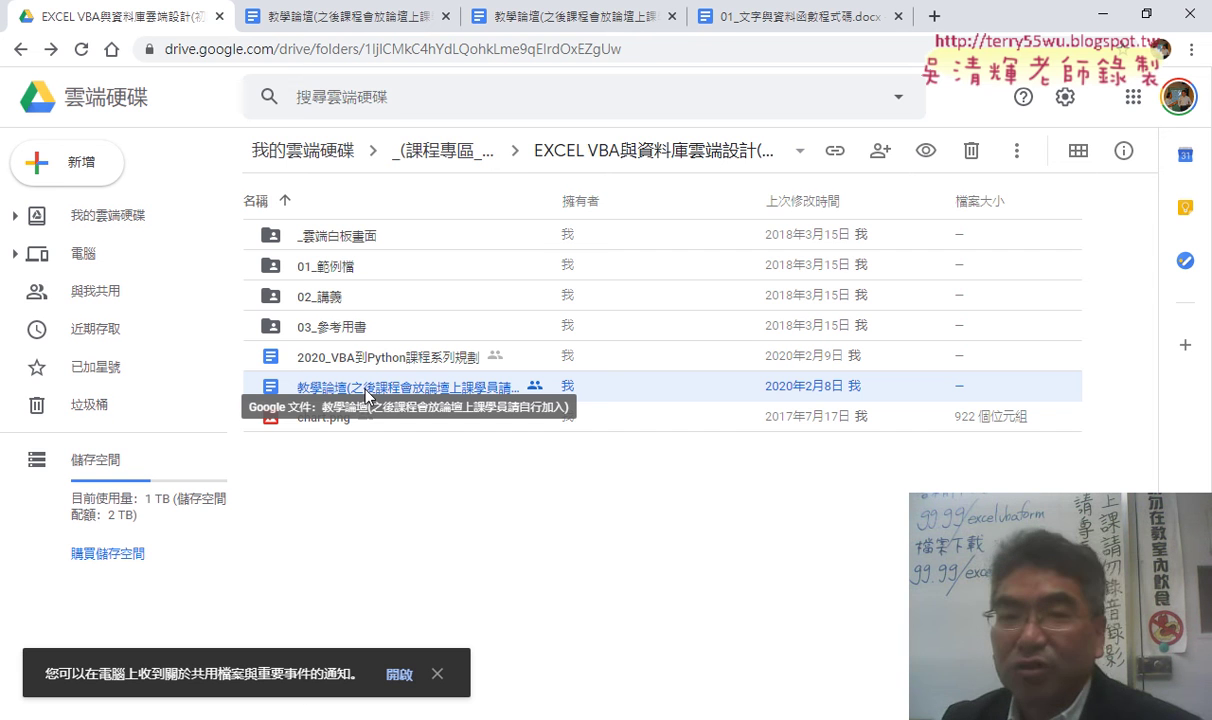
Open the excel-vba-109 forum group link from the 教學論壇 doc, then return to Drive
click(540, 17)
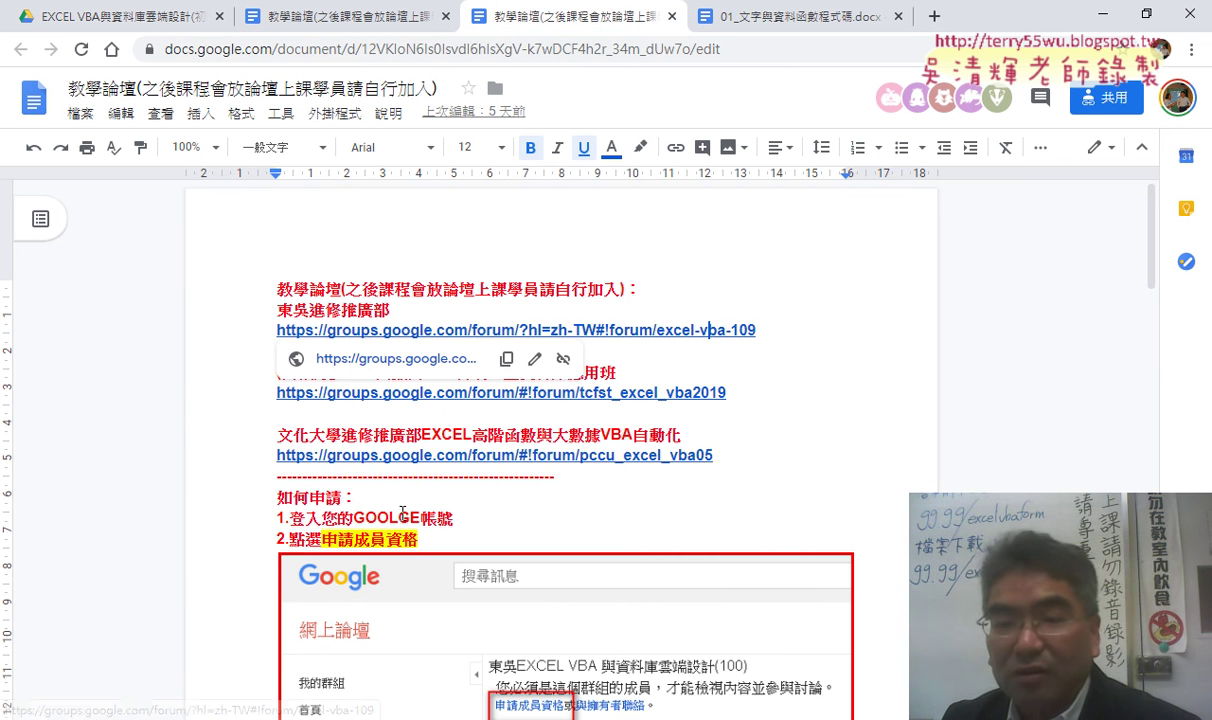
click(414, 360)
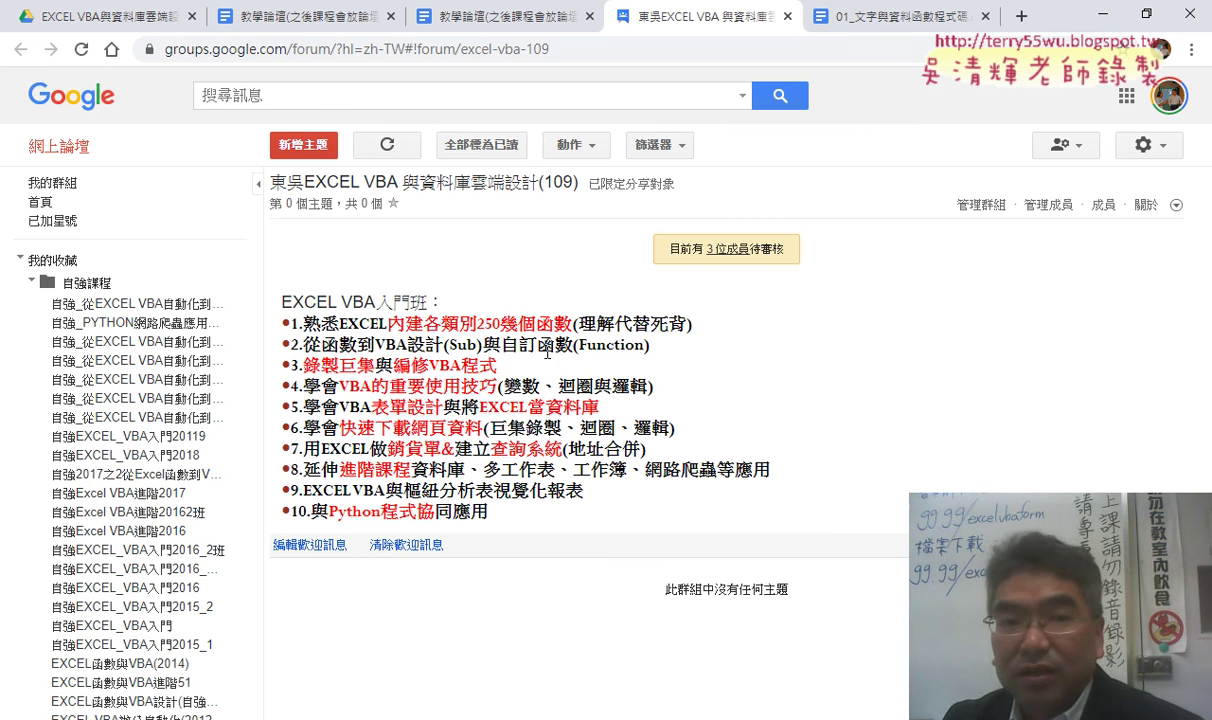
click(125, 24)
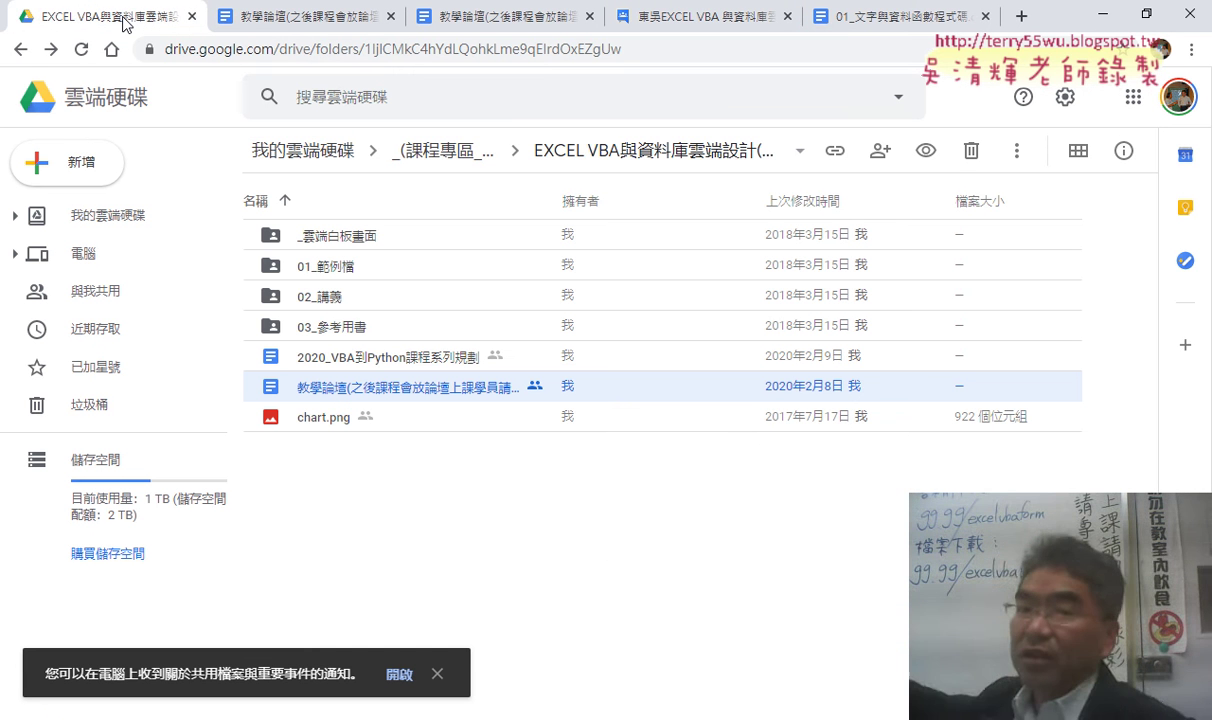
click(327, 293)
click(368, 240)
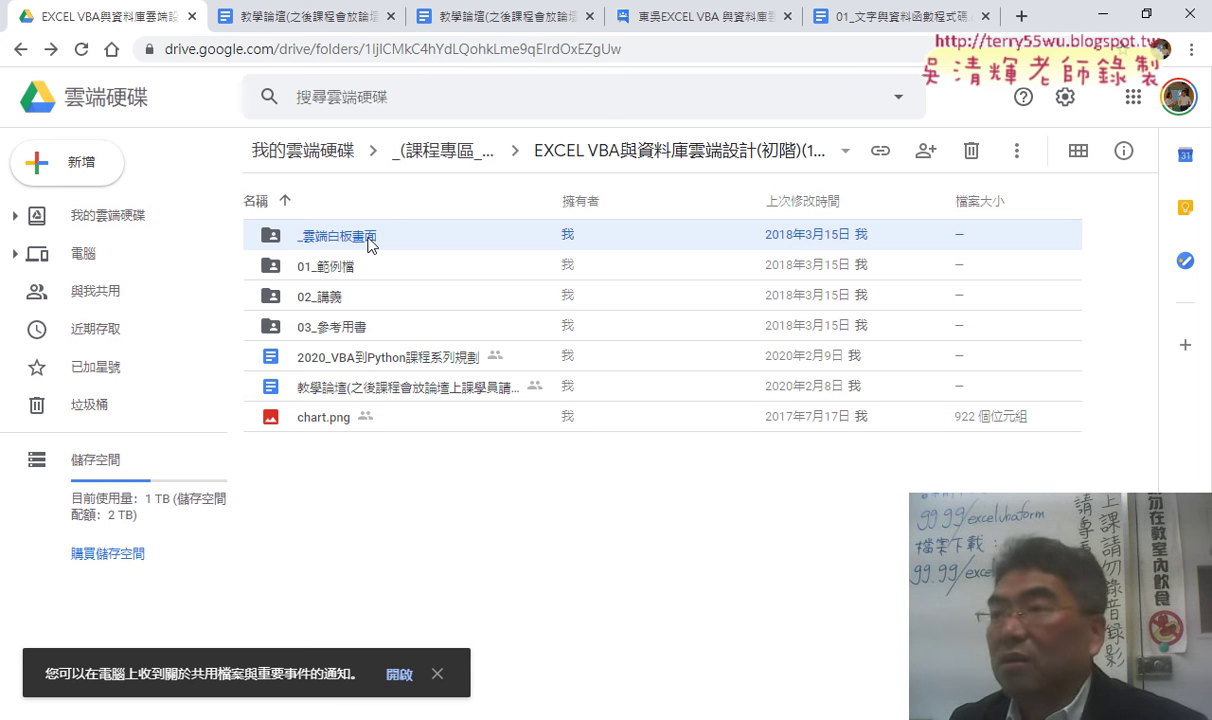